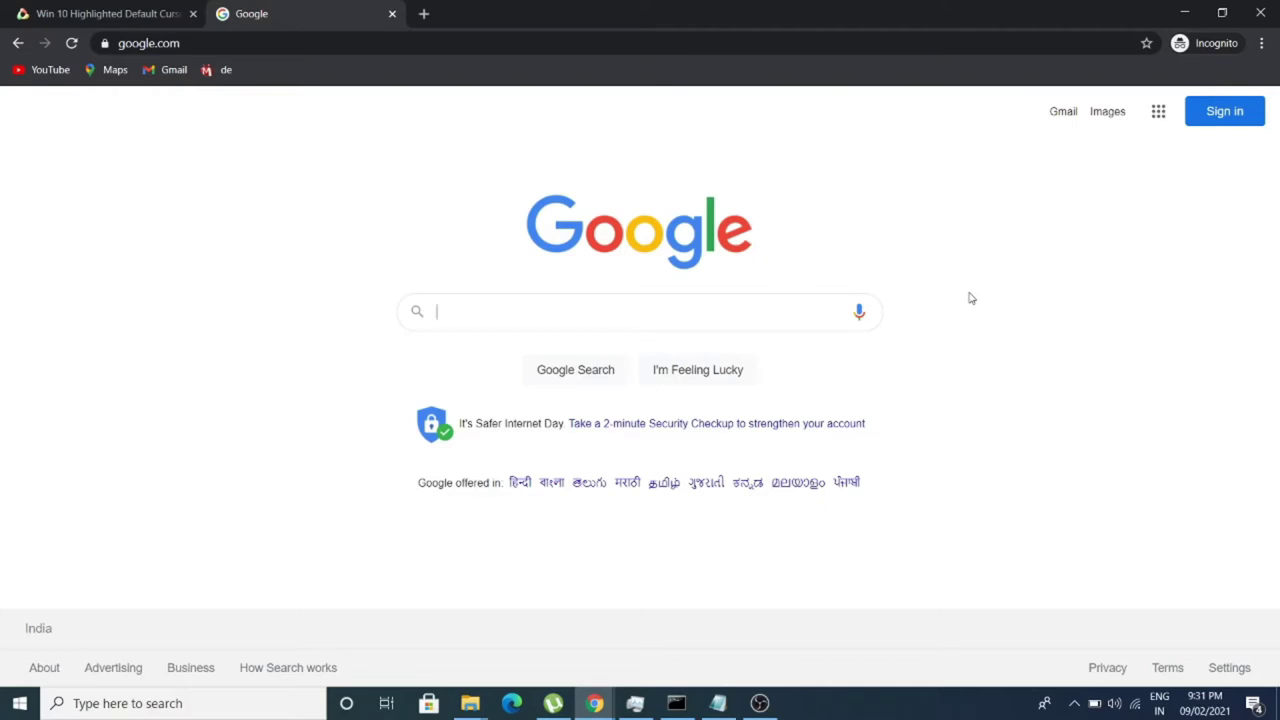
Step: Download the Win 10 Highlighted Default cursor set from its rw-designer.com page
click(146, 14)
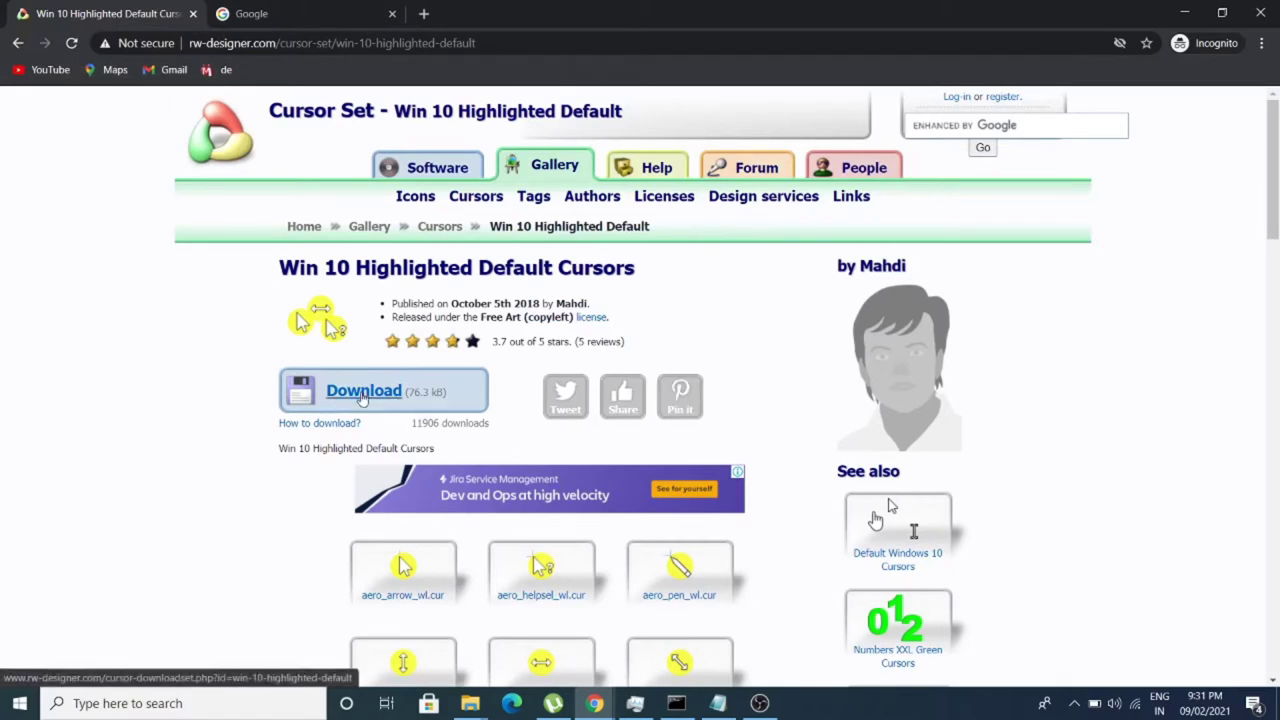
click(365, 398)
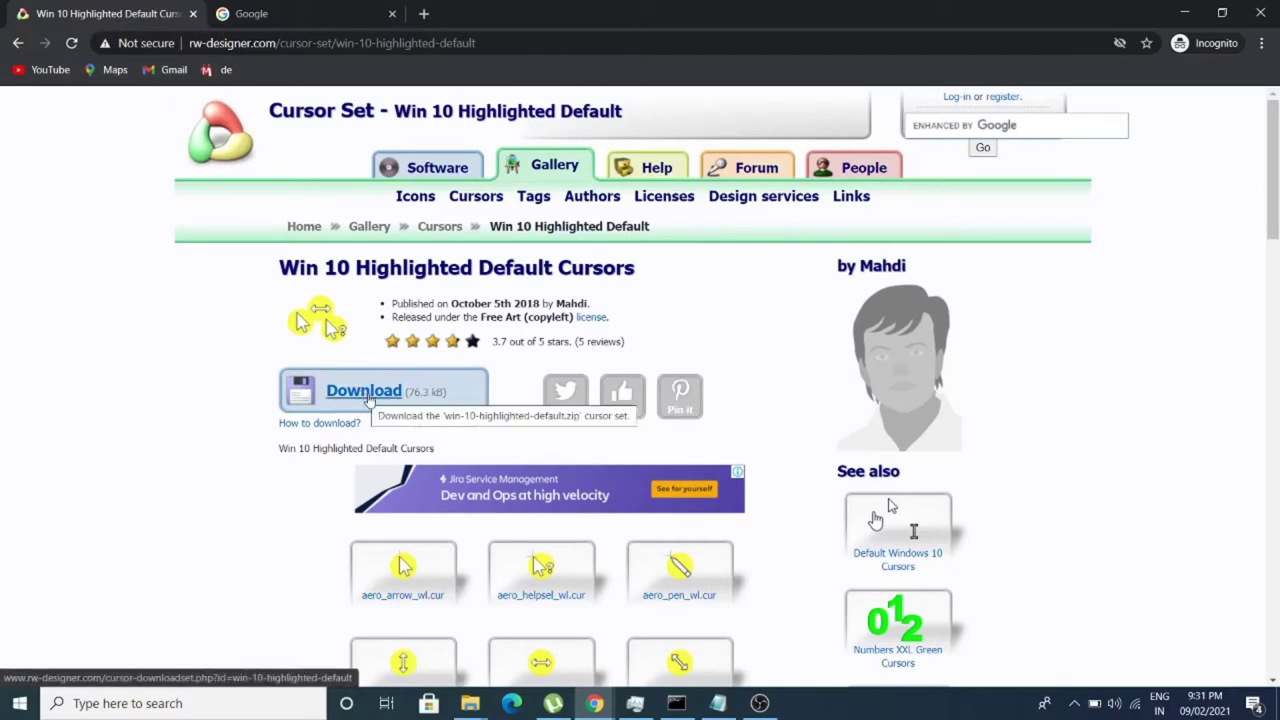
click(366, 398)
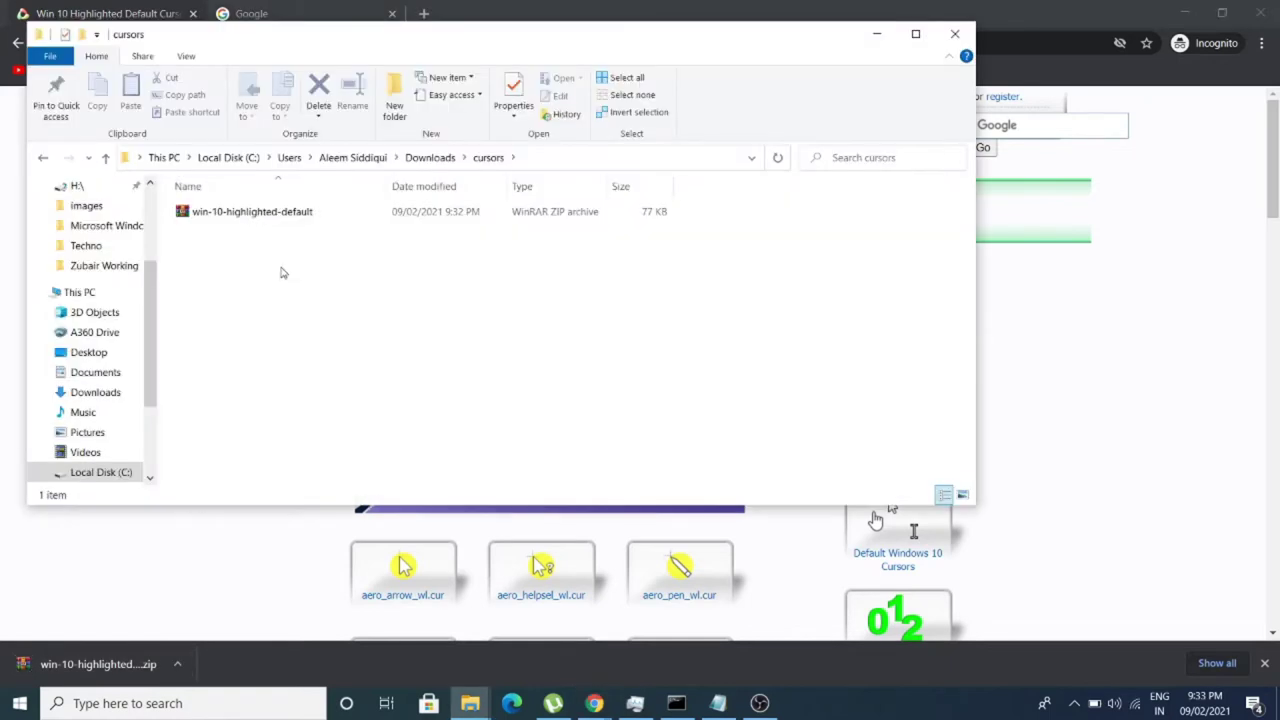
Step: Extract the win-10-highlighted-default archive directly into the cursors folder under Downloads
click(280, 220)
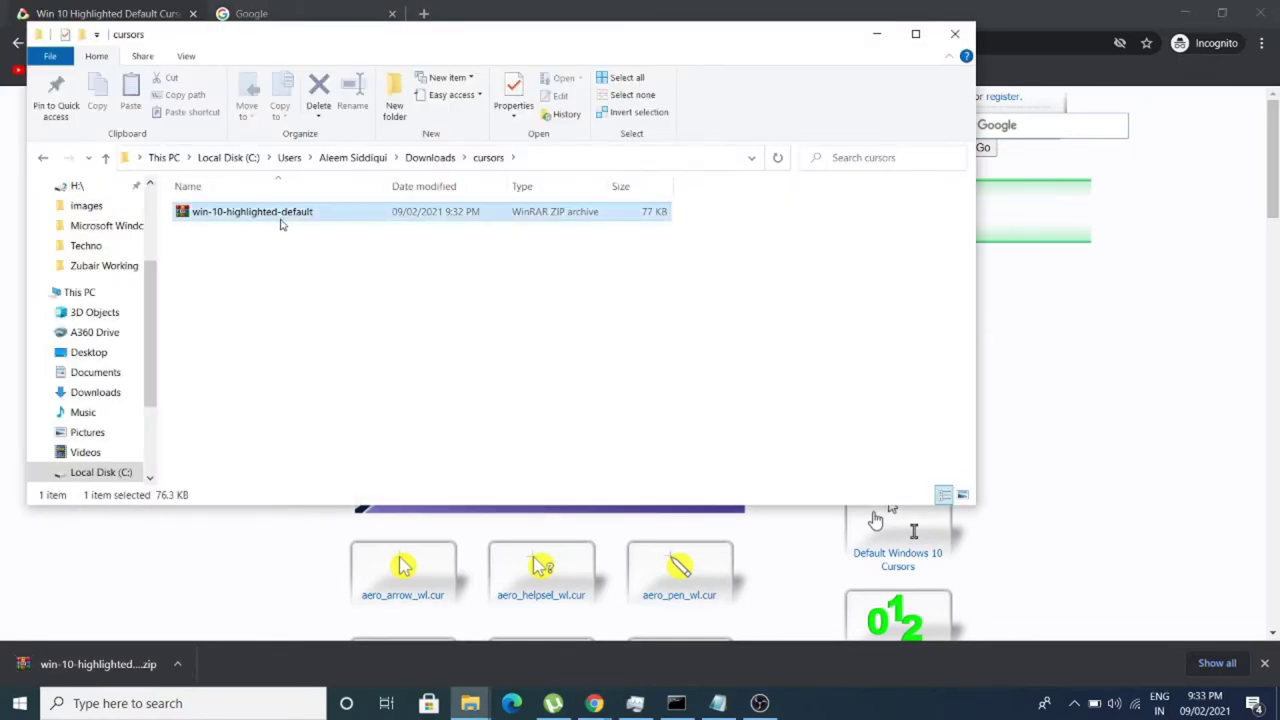
right_click(280, 220)
click(395, 325)
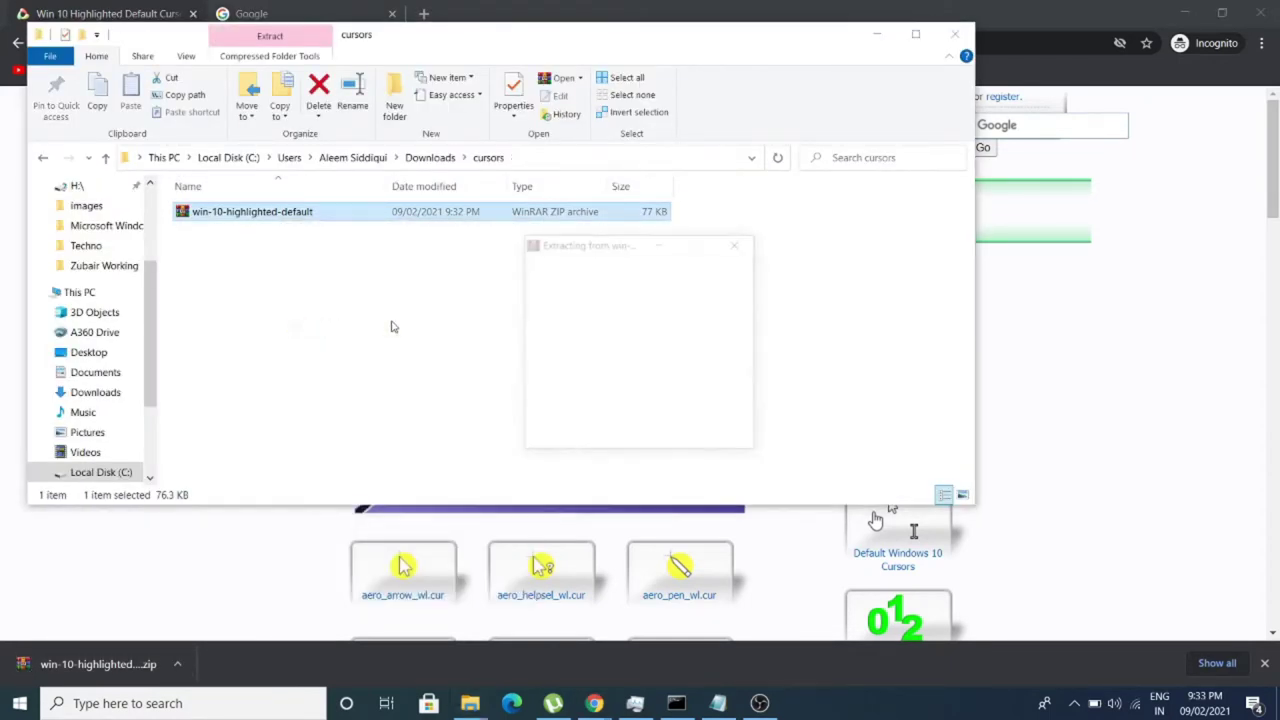
Step: Maximize the cursors folder window and show its files as extra large icons
double_click(345, 34)
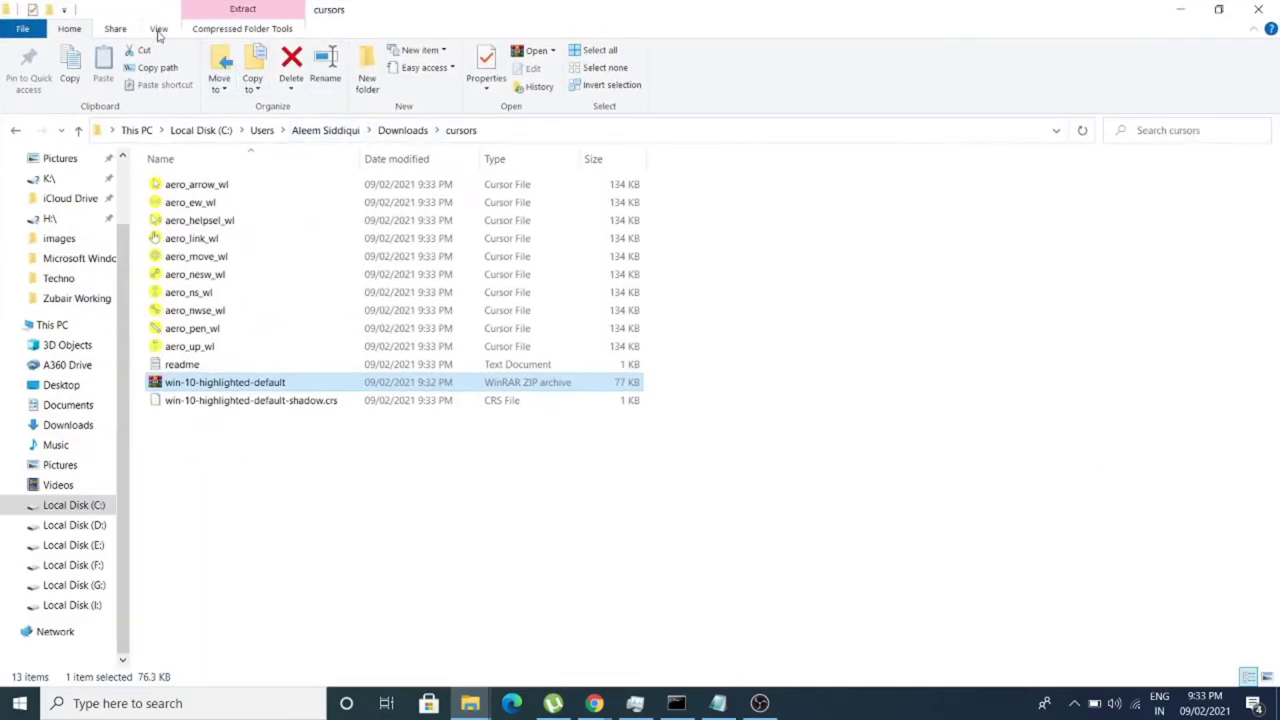
click(158, 29)
click(174, 52)
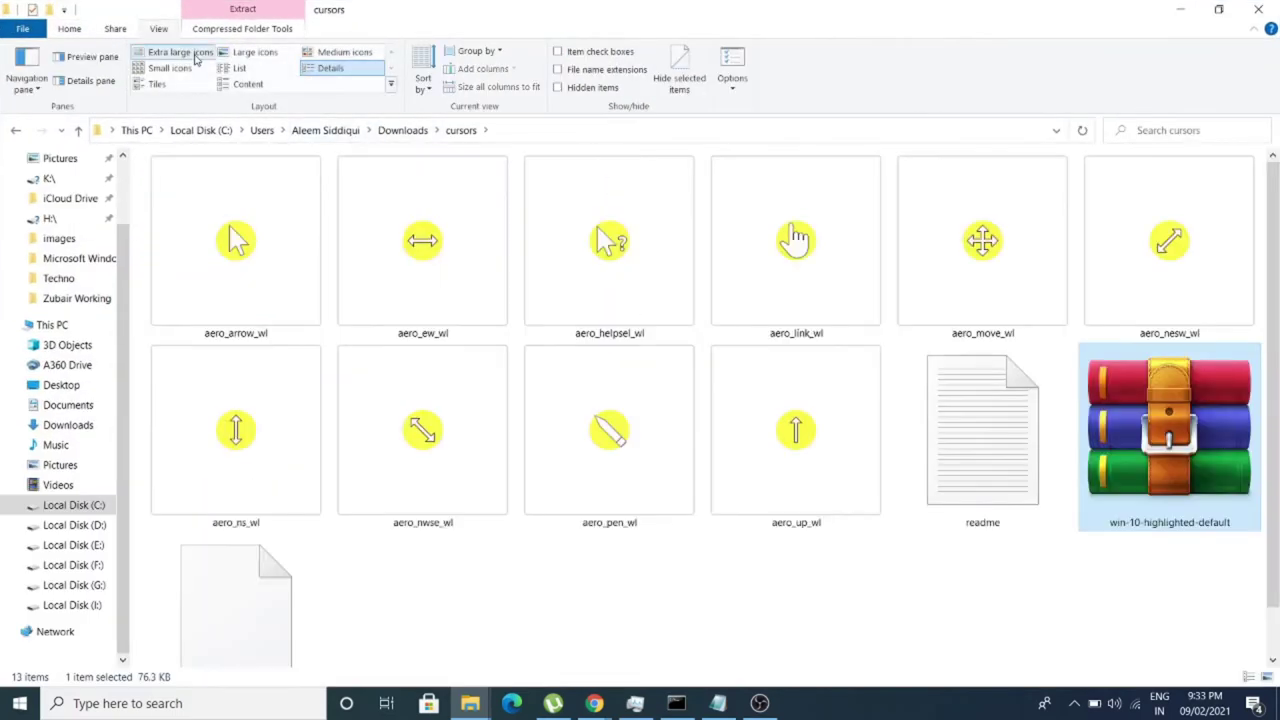
Step: Look through the extracted cursor files one by one to examine their highlighted pointer designs
click(241, 264)
click(430, 262)
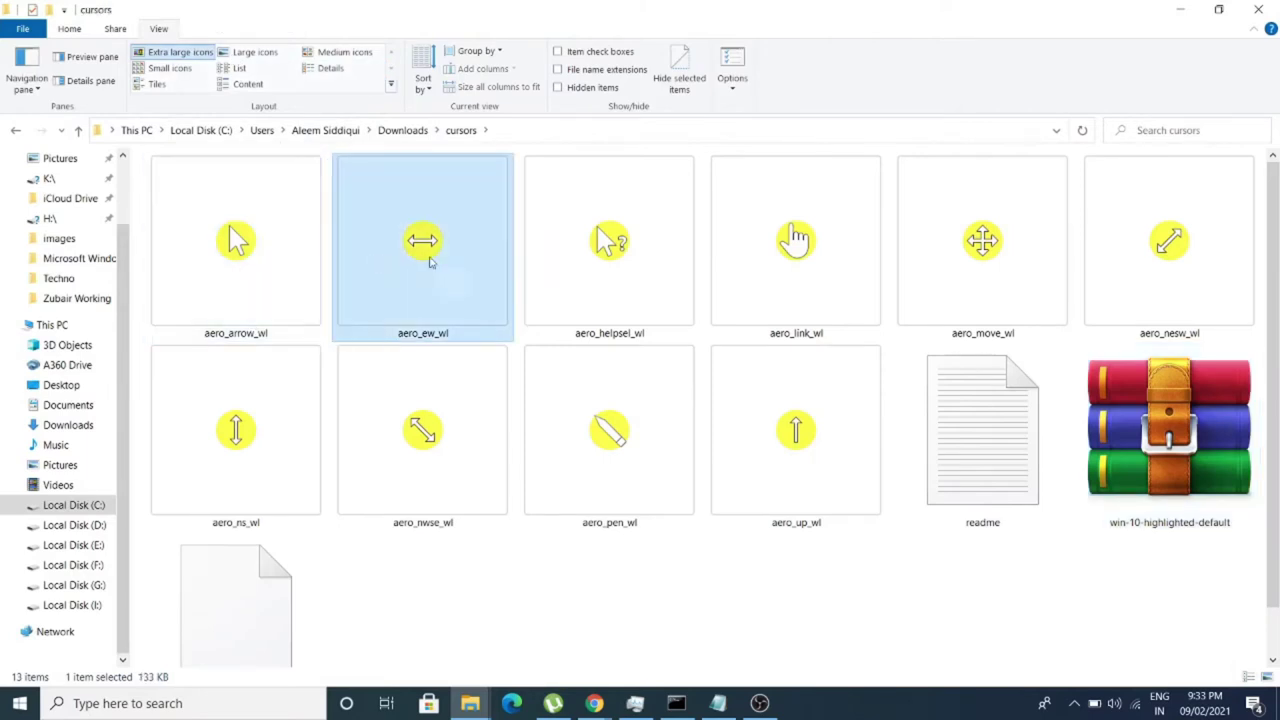
click(610, 258)
click(795, 258)
click(975, 268)
click(1236, 276)
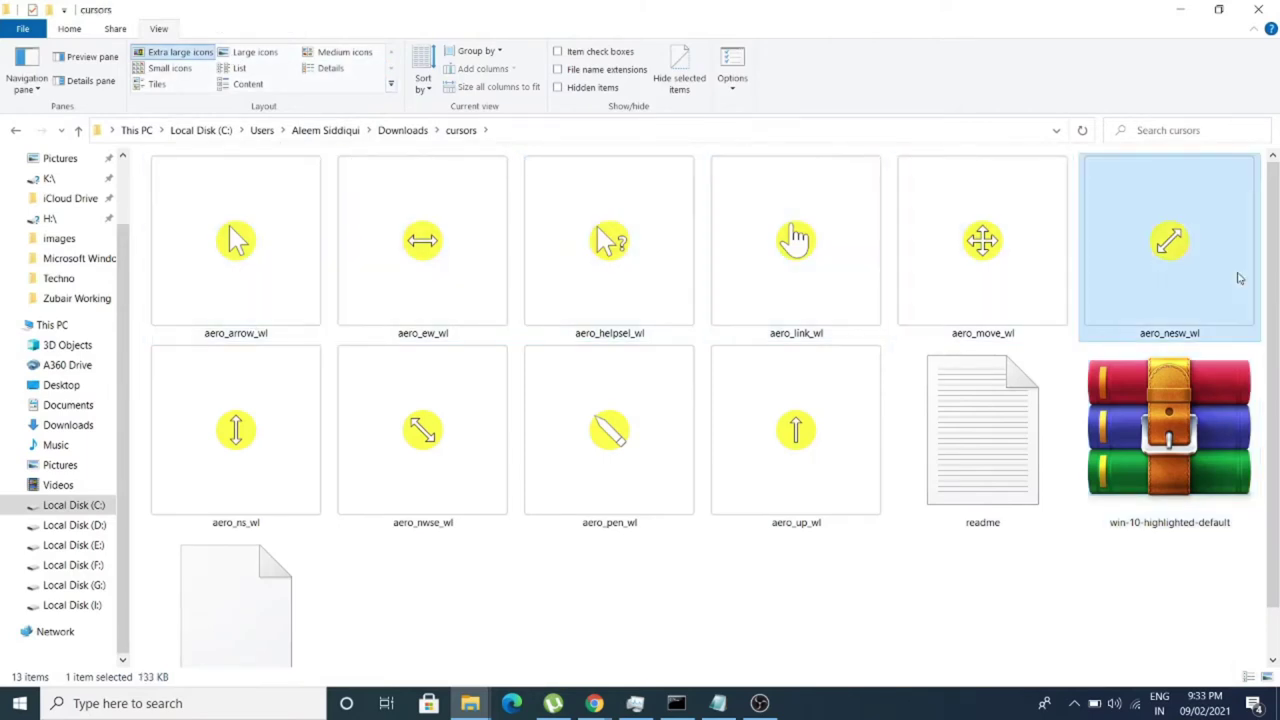
click(793, 432)
click(674, 443)
click(390, 447)
click(293, 447)
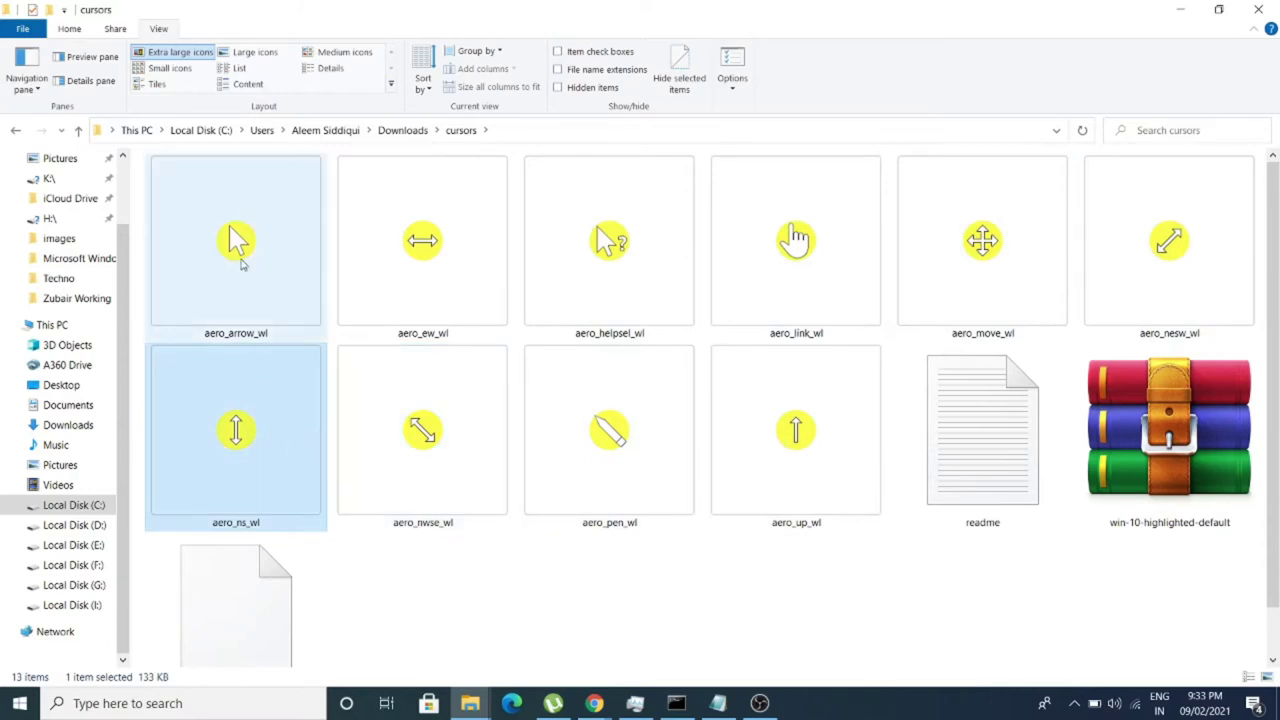
click(459, 583)
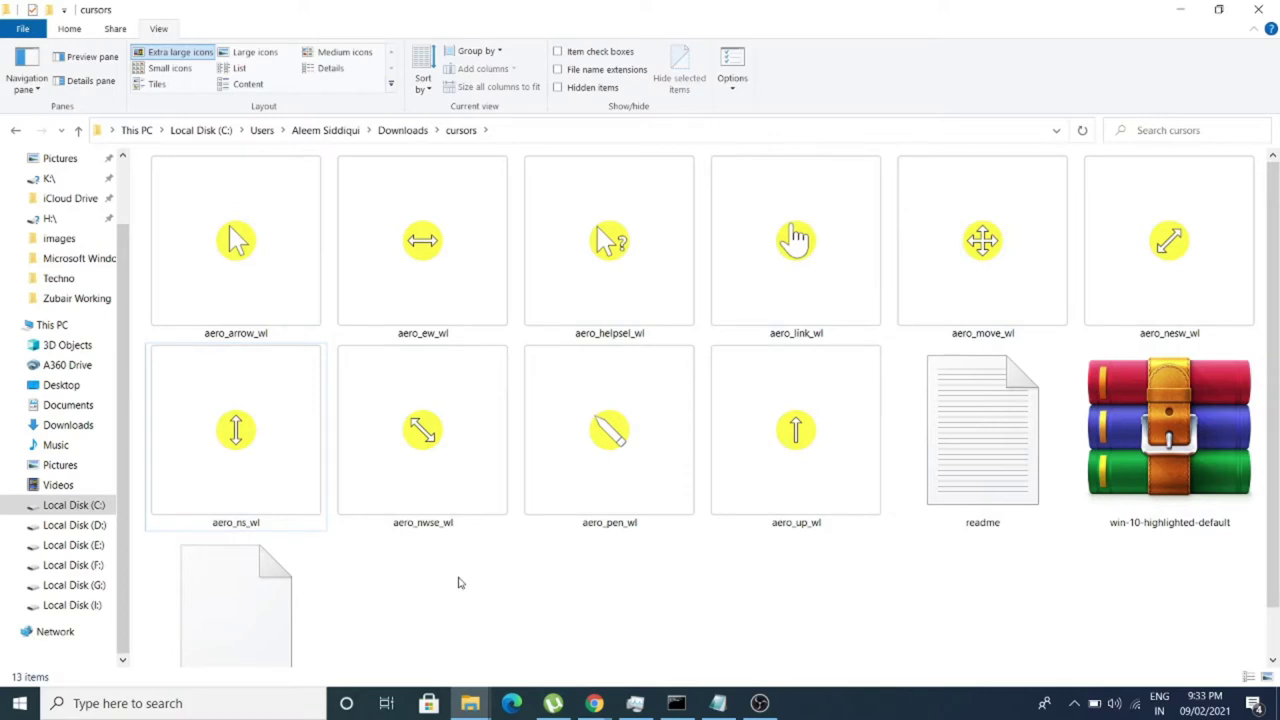
Step: Open the C:\Windows\Cursors folder in a separate, maximized File Explorer window
key(super+e)
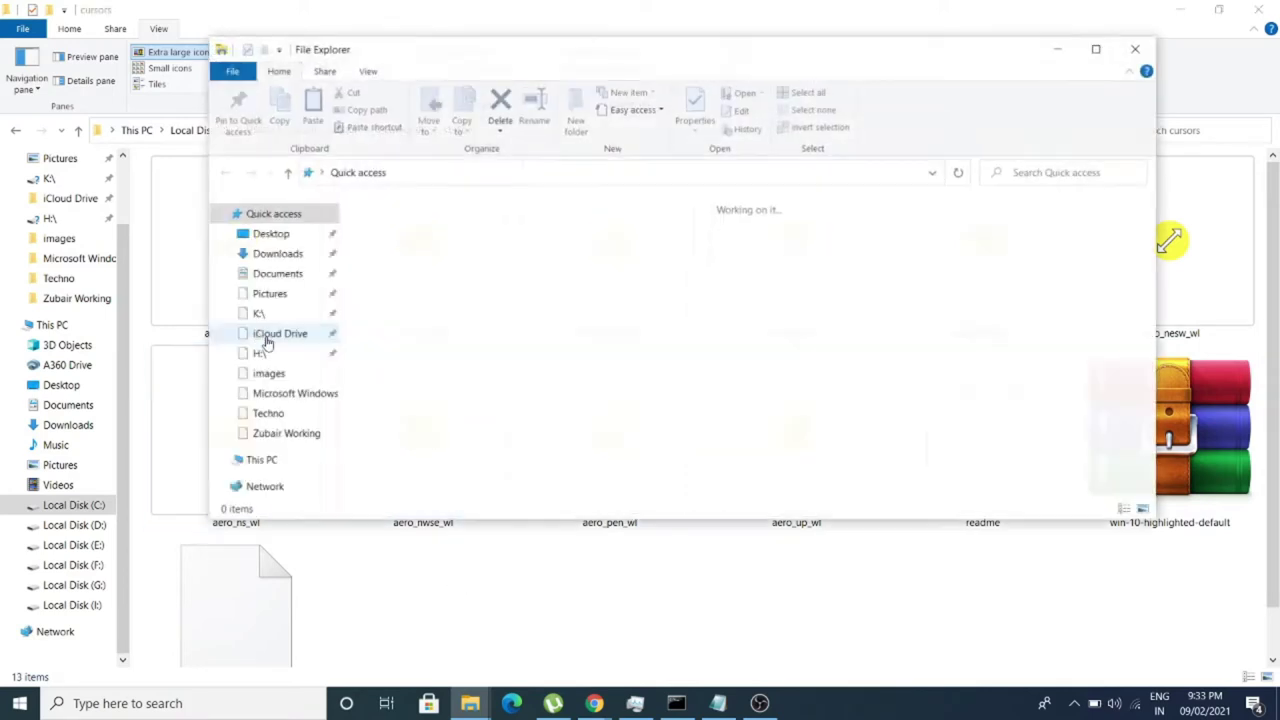
key(super+Up)
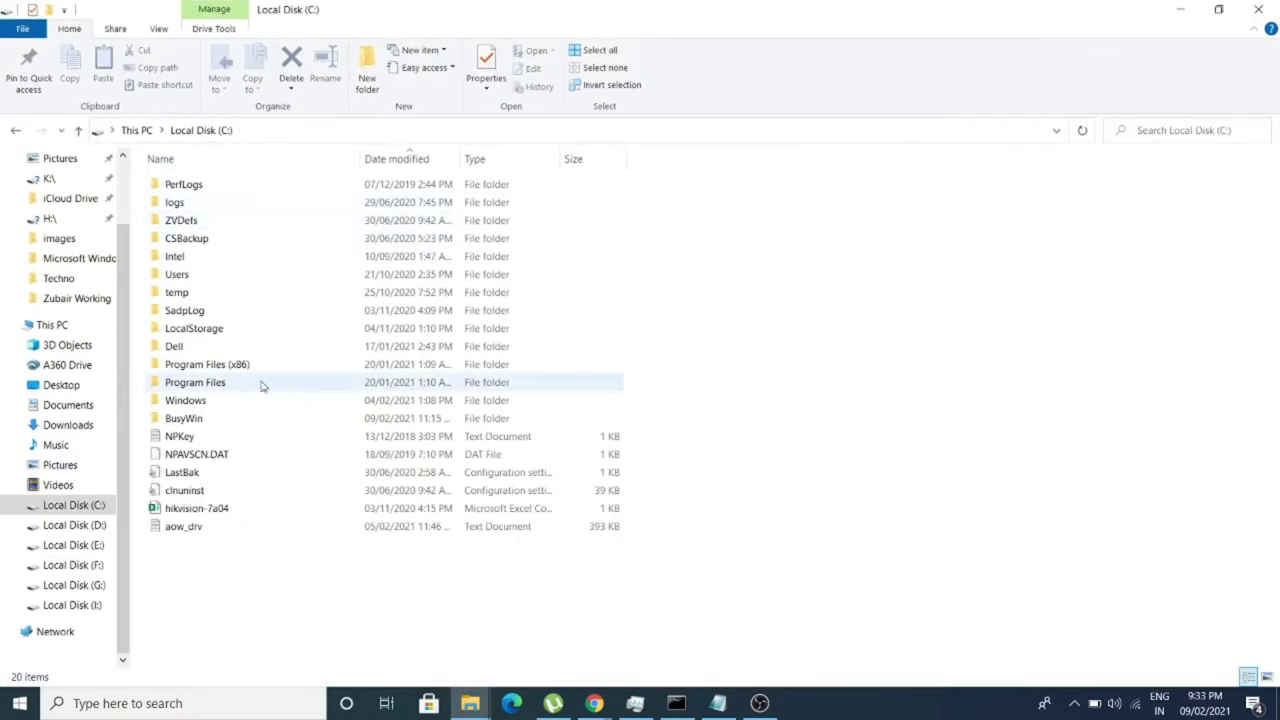
double_click(215, 401)
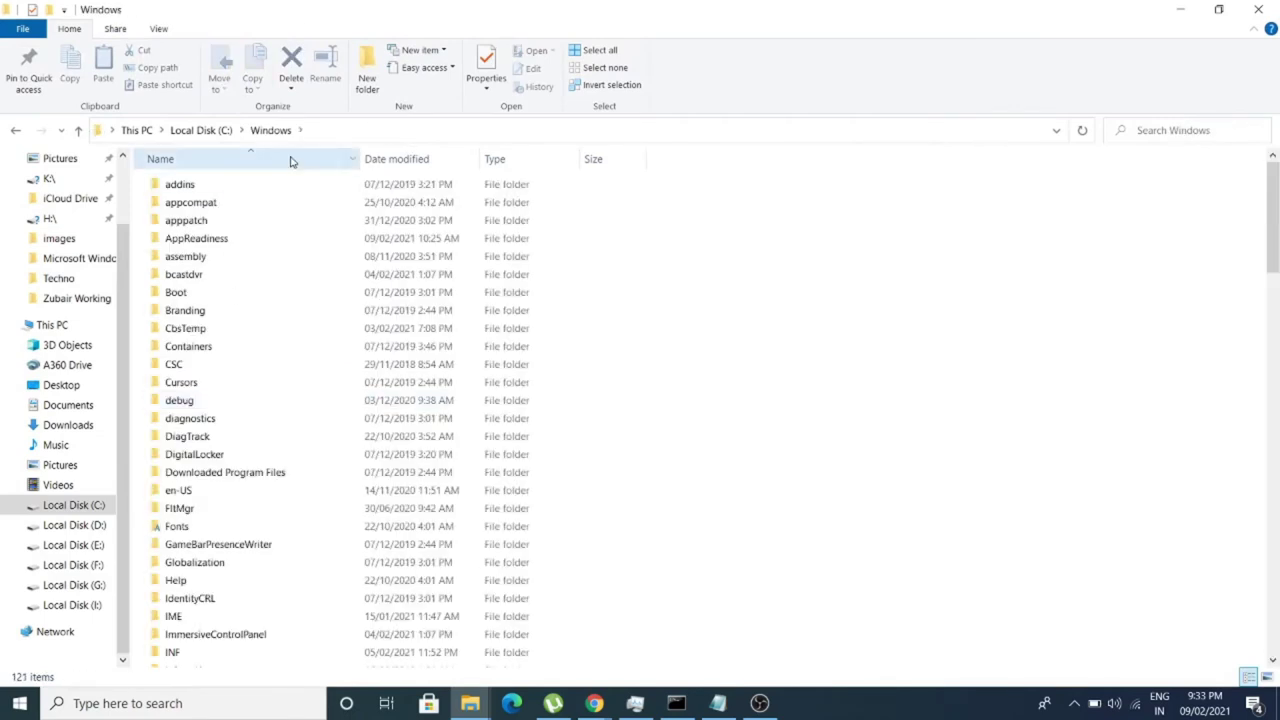
double_click(234, 386)
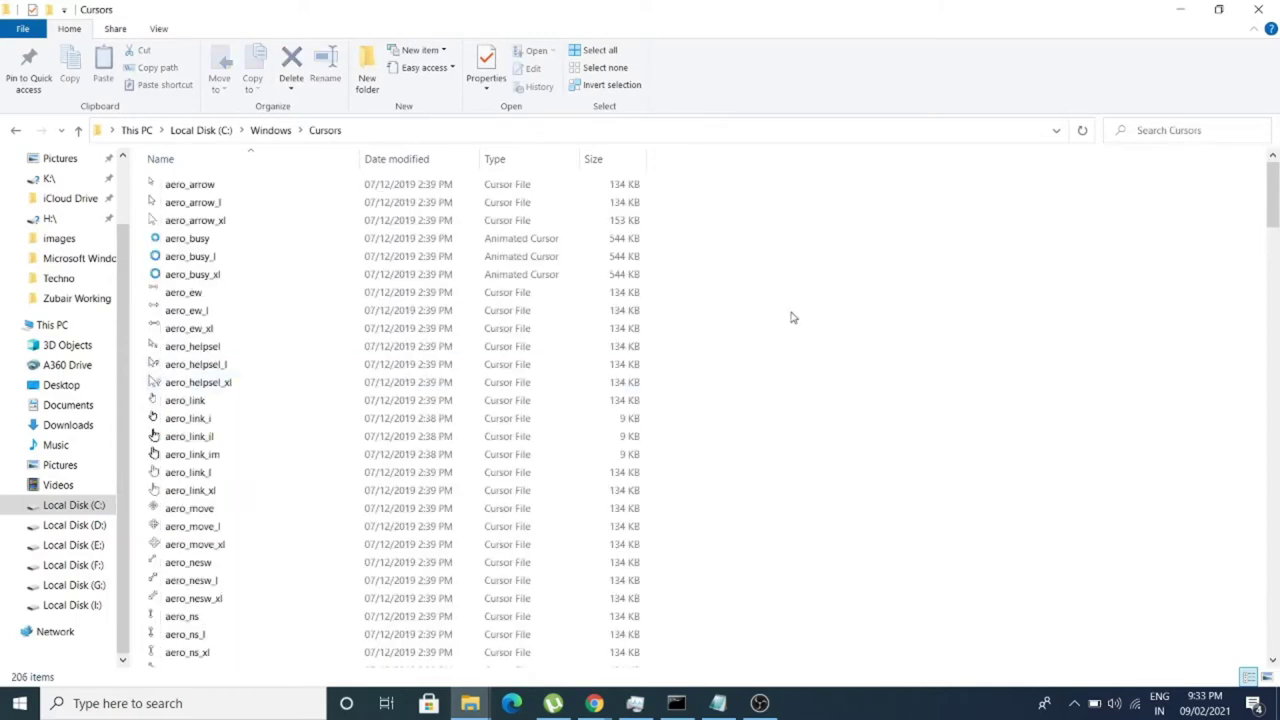
Step: Return to the downloaded cursors folder and rename aero_arrow_wl as 1_aero_arrow_wl
key(alt+Tab)
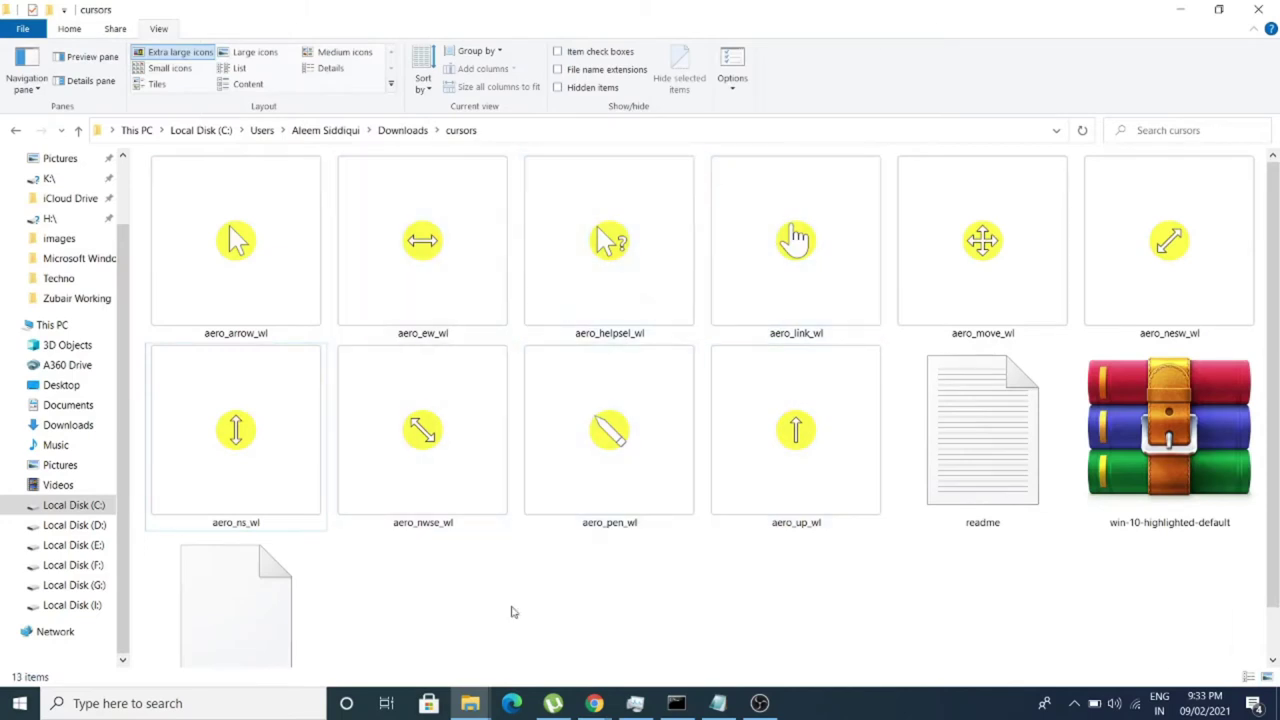
click(264, 280)
key(F2)
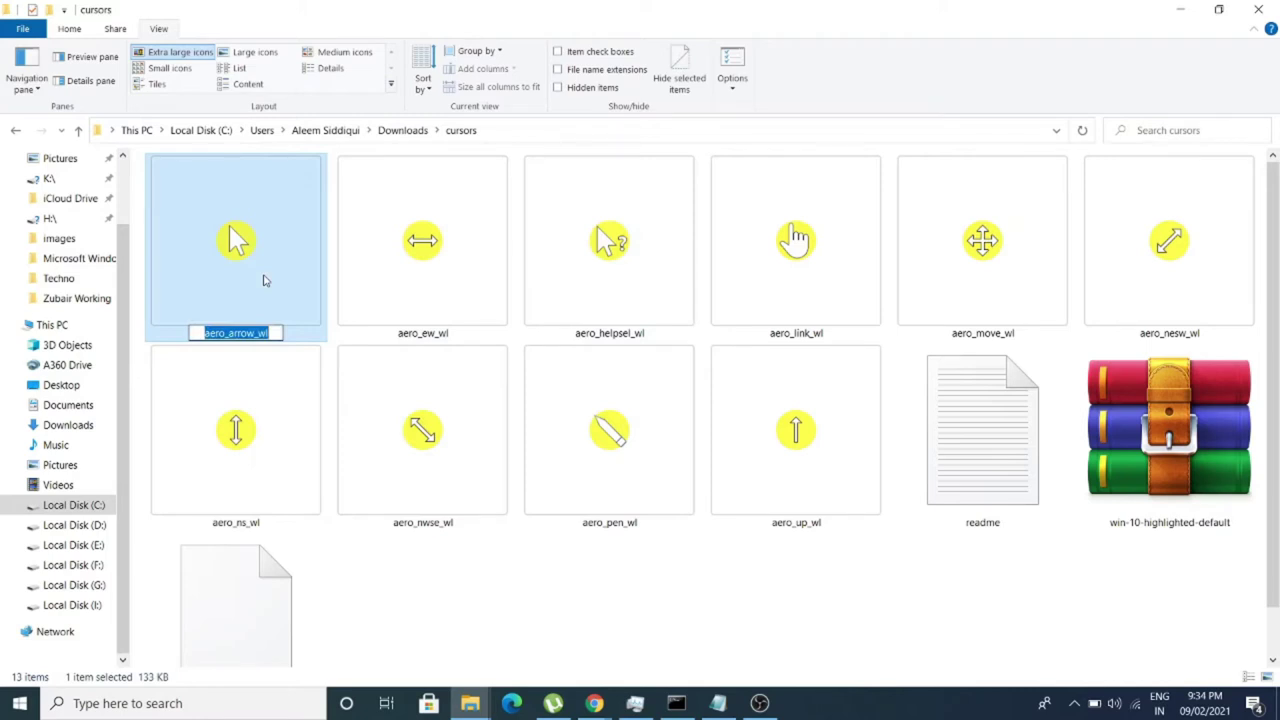
key(End)
text(1)
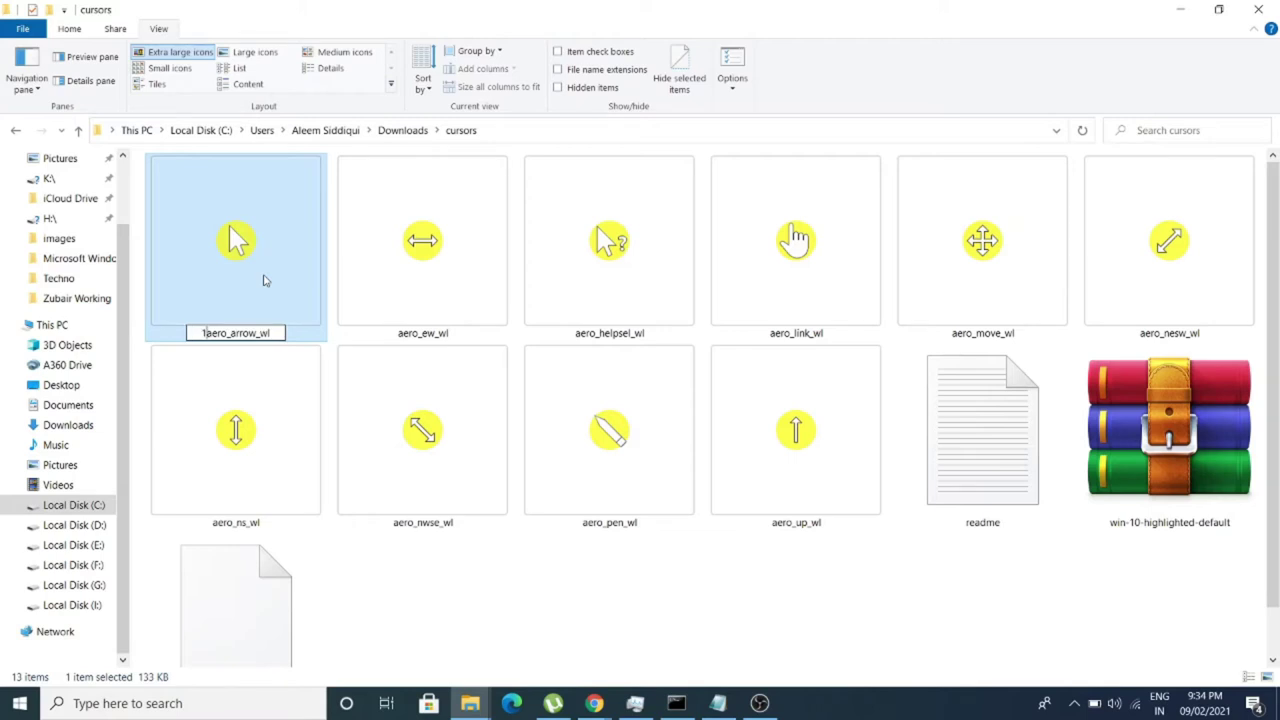
text(_)
key(Return)
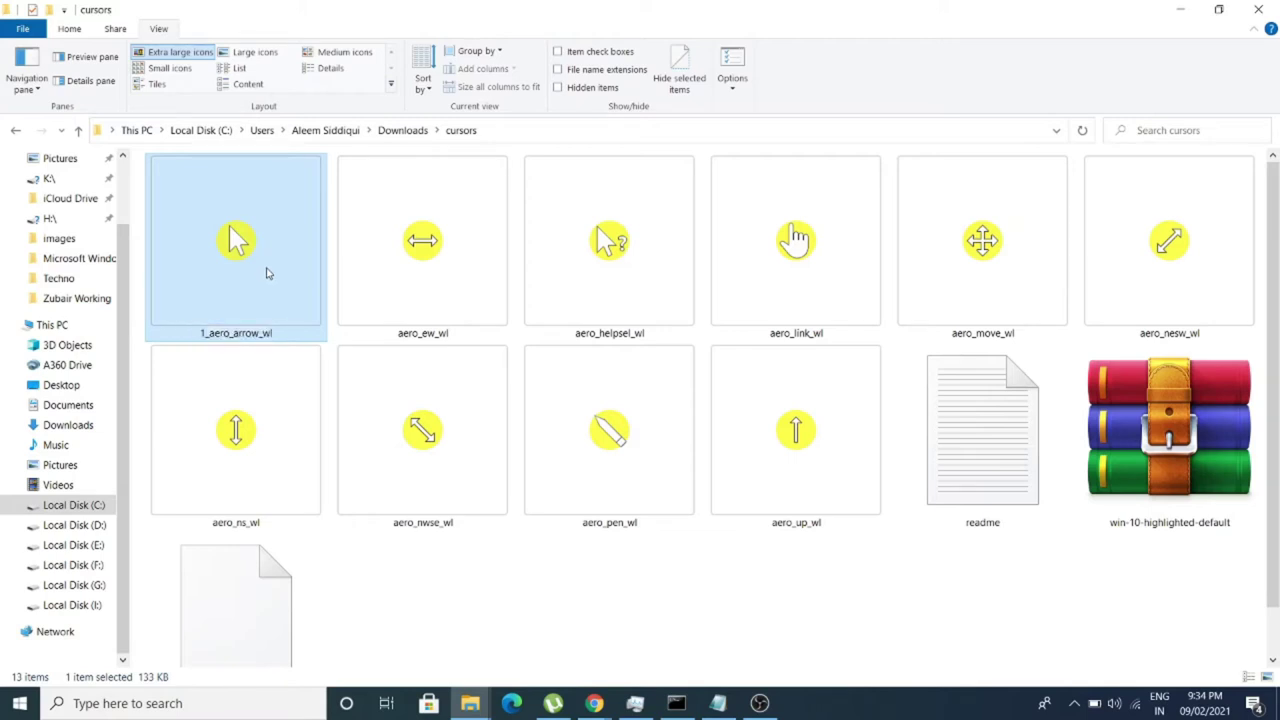
Step: Rename the horizontal resize cursor file aero_ew_wl as 1_aero_ew_wl
key(Right)
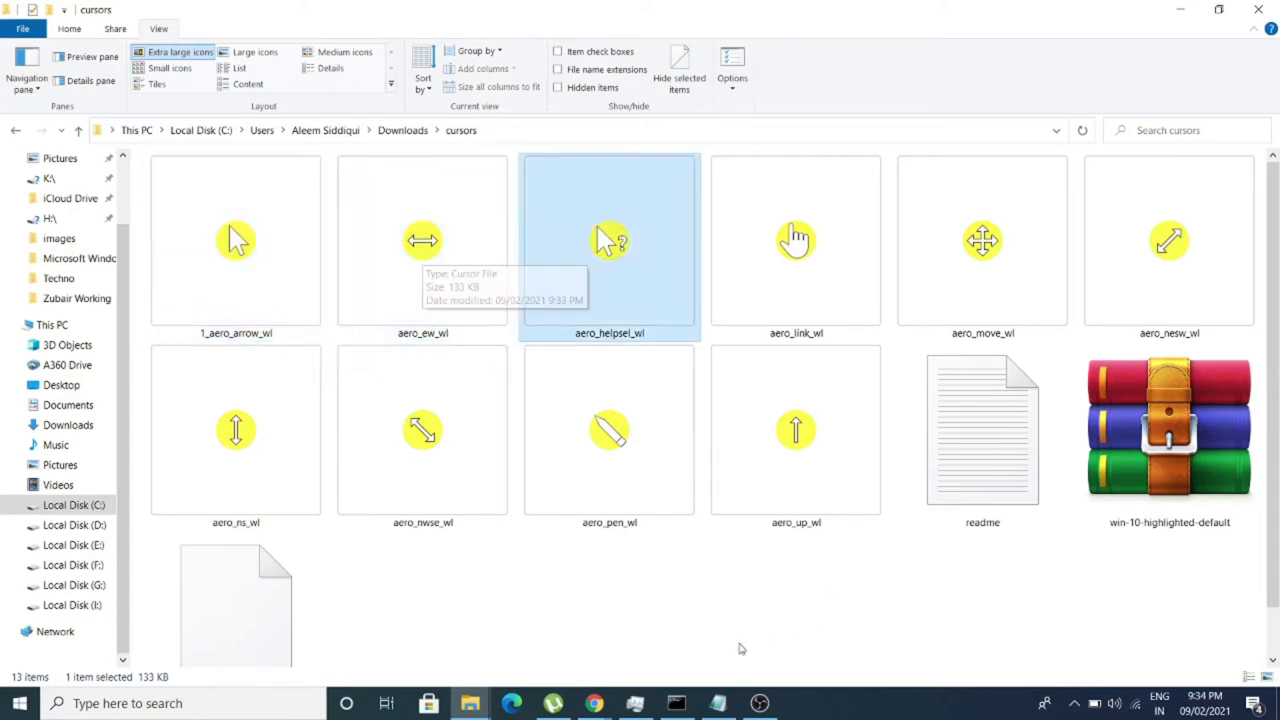
right_click(414, 237)
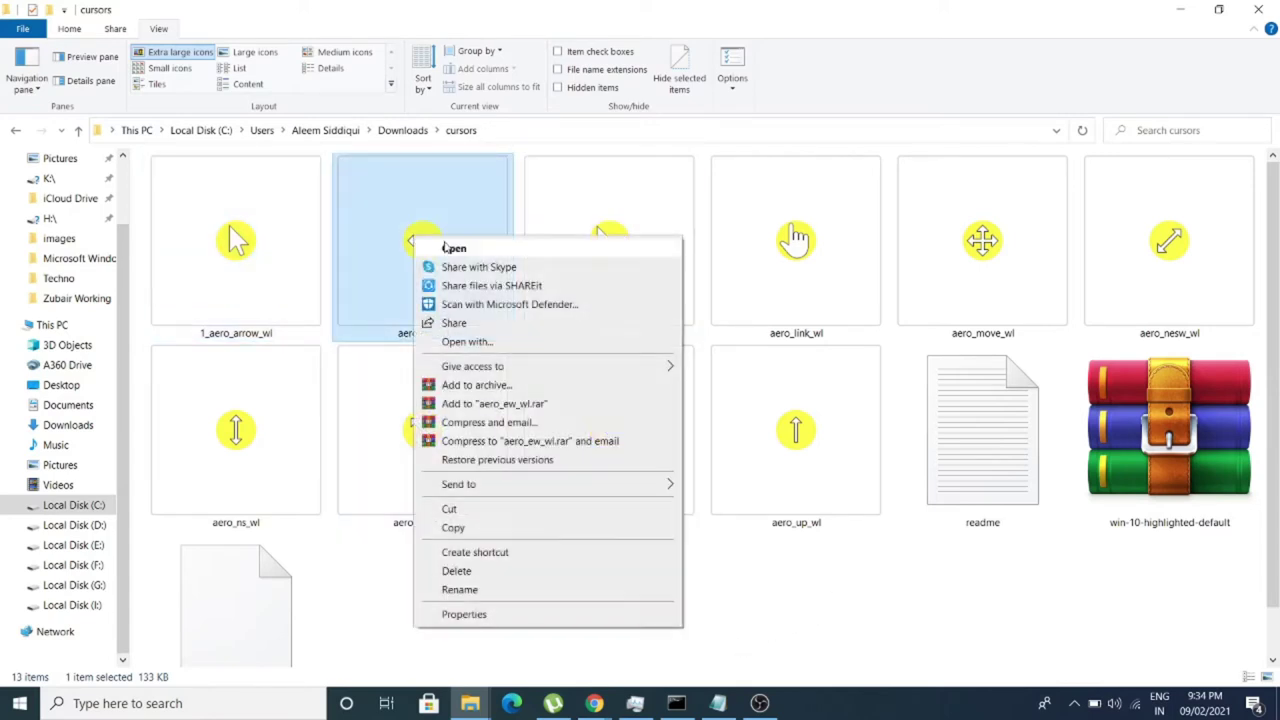
click(468, 590)
click(395, 333)
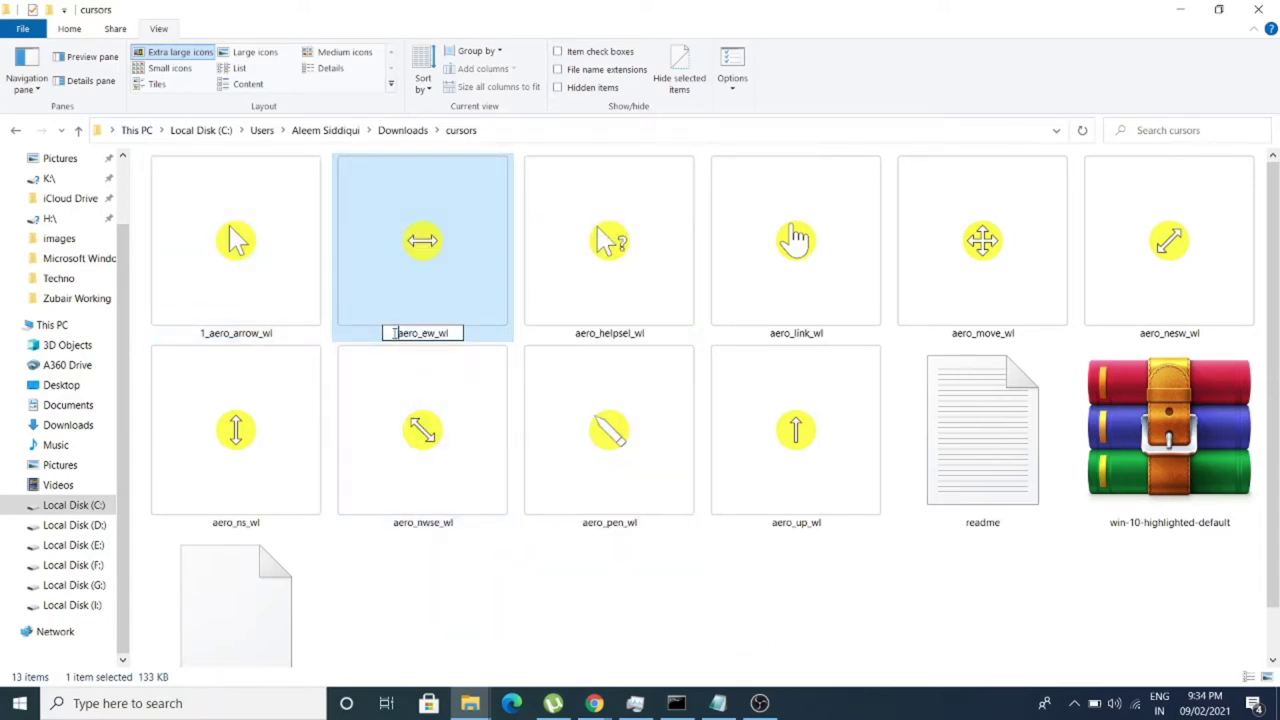
text(1_)
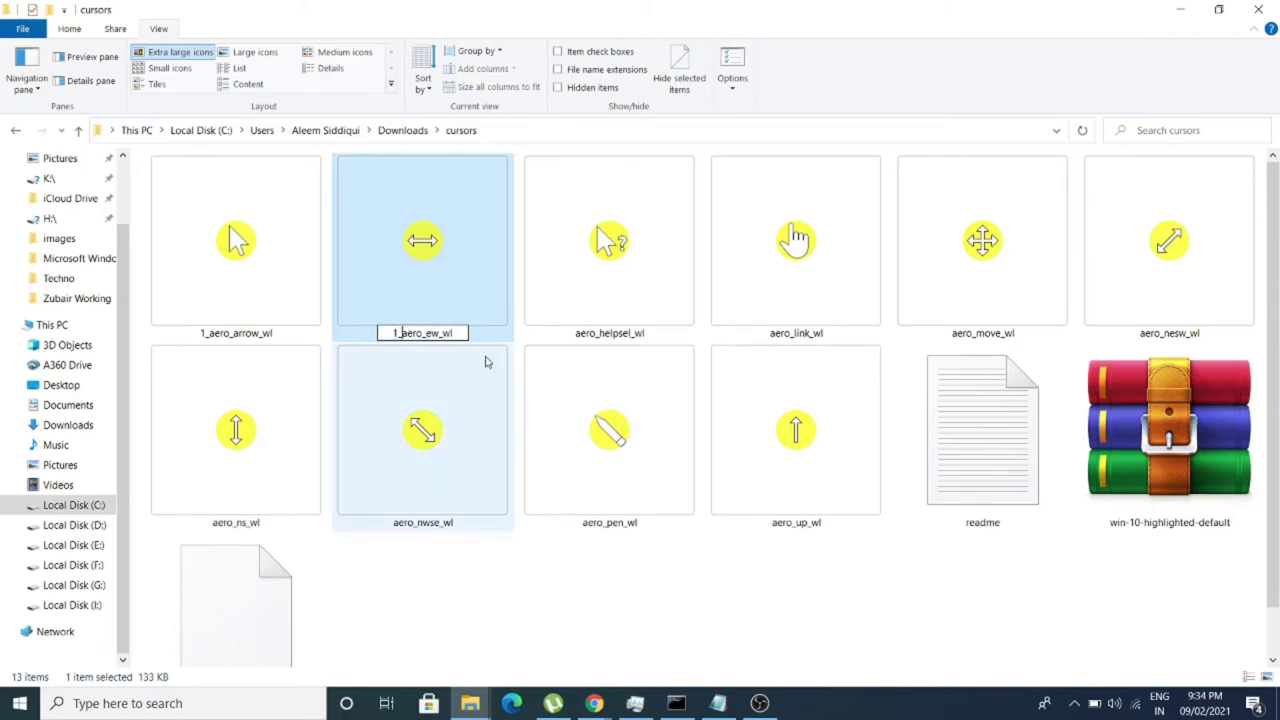
Step: Rename aero_helpsel_wl as 1_aero_helpsel_wl and aero_link_wl as 1_aero_link_wl
click(607, 327)
click(607, 328)
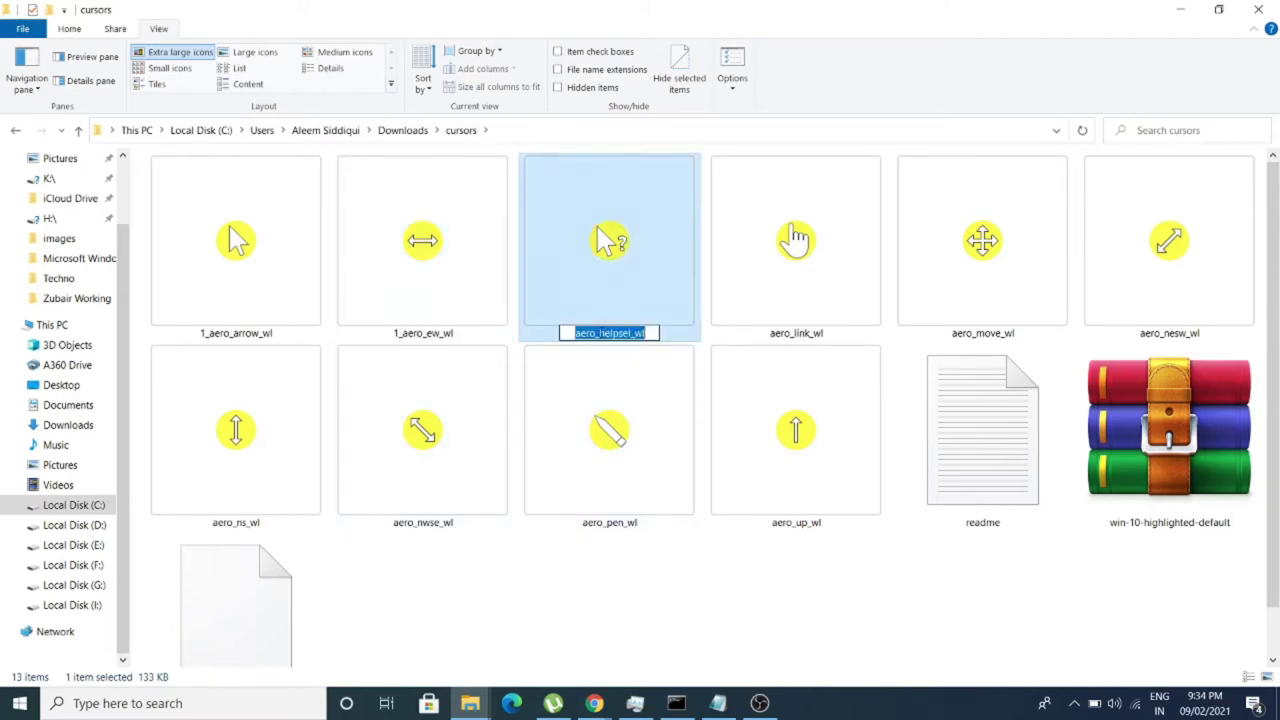
click(580, 333)
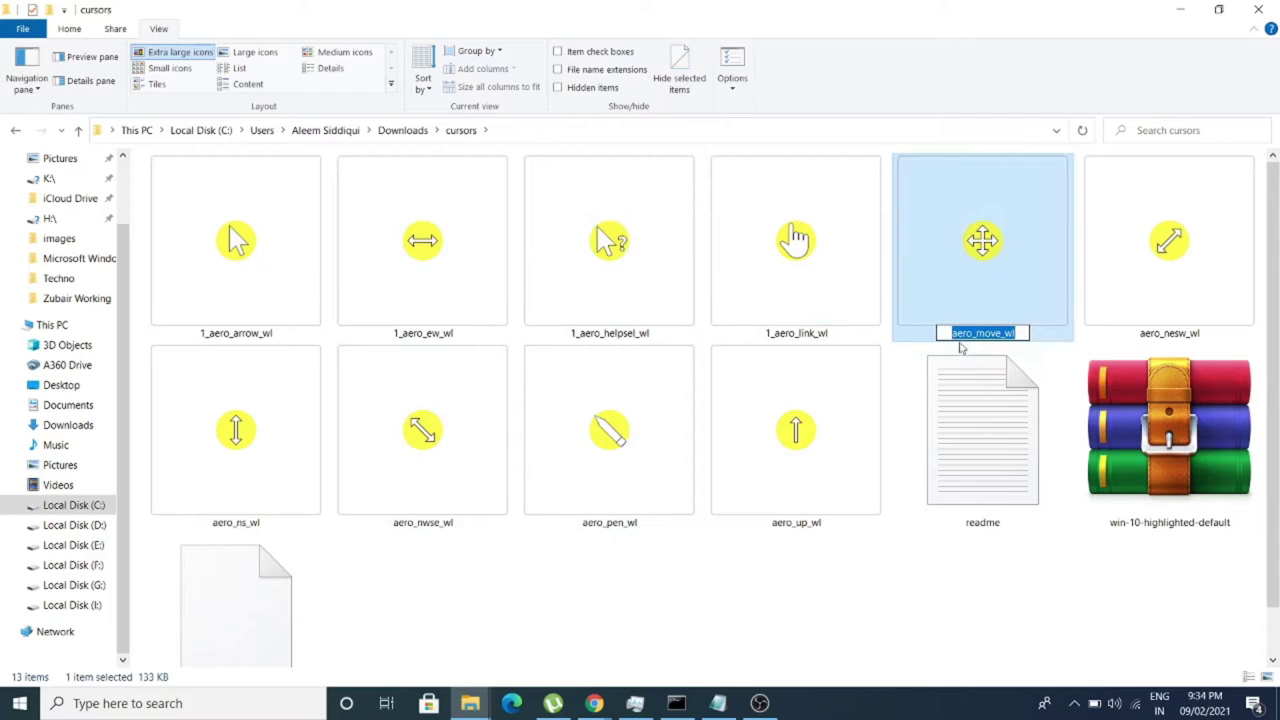
Step: Rename aero_move_wl as 1_aero_move_wl and aero_nesw_wl as 1_aero_nesw_wl
click(944, 335)
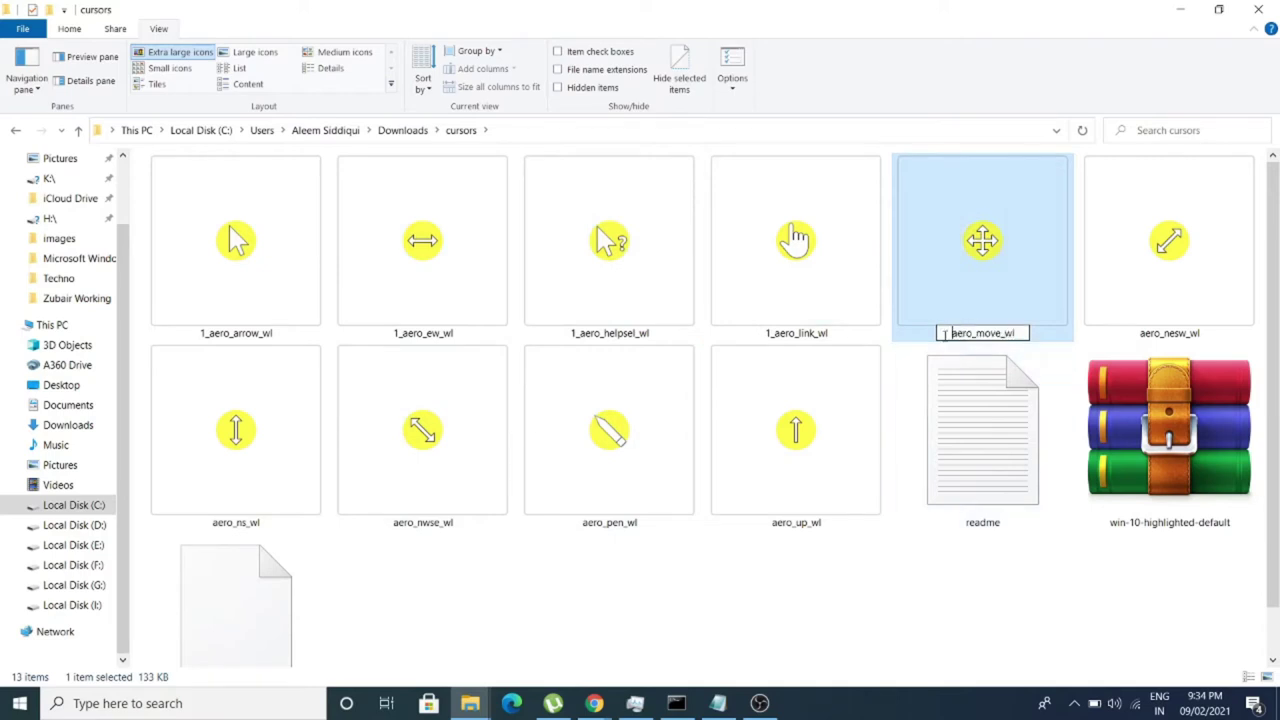
text(1_)
key(Tab)
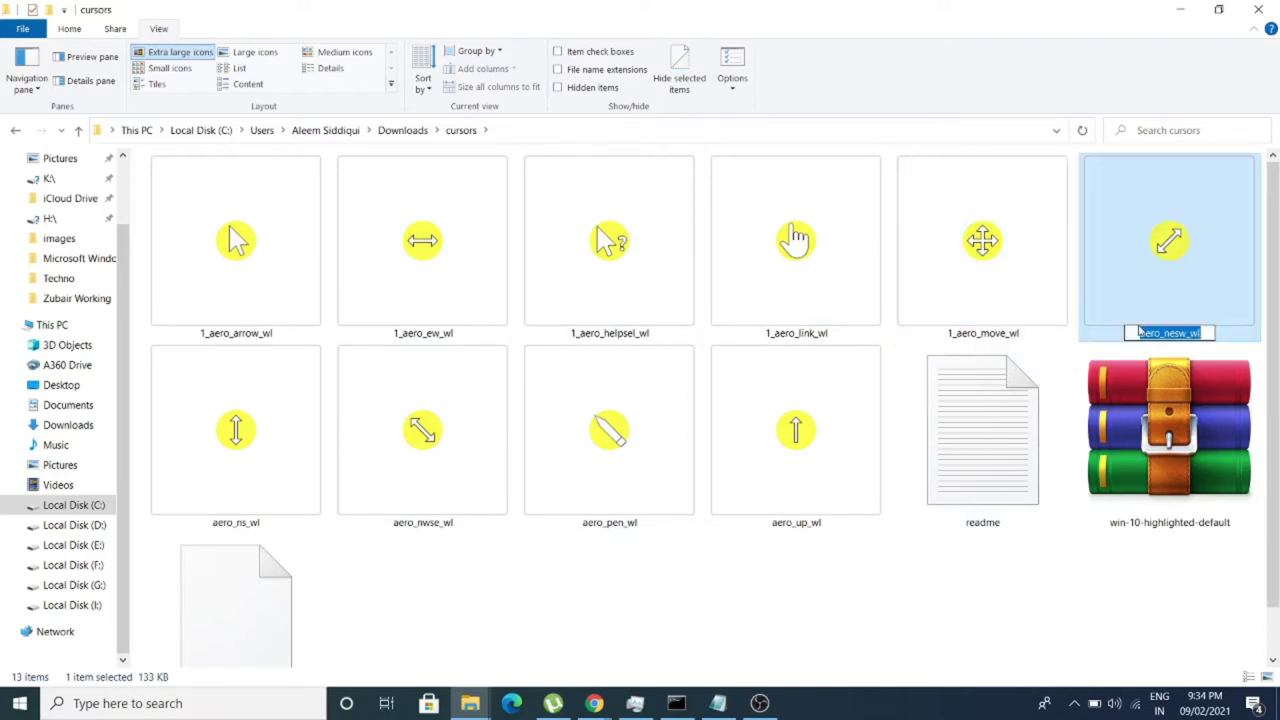
click(1138, 333)
text(1_)
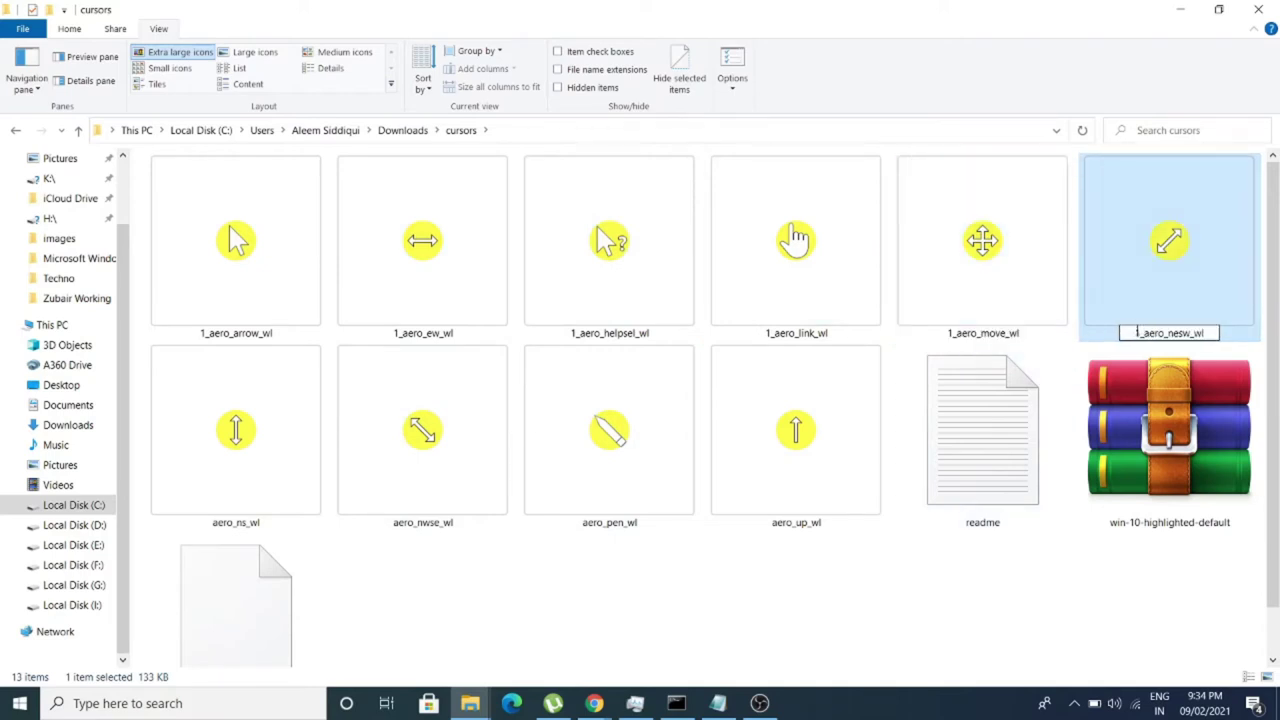
key(Return)
Step: Rename aero_ns_wl as 1_aero_ns_wl and aero_nwse_wl as 1_aero_nwse_wl
click(258, 478)
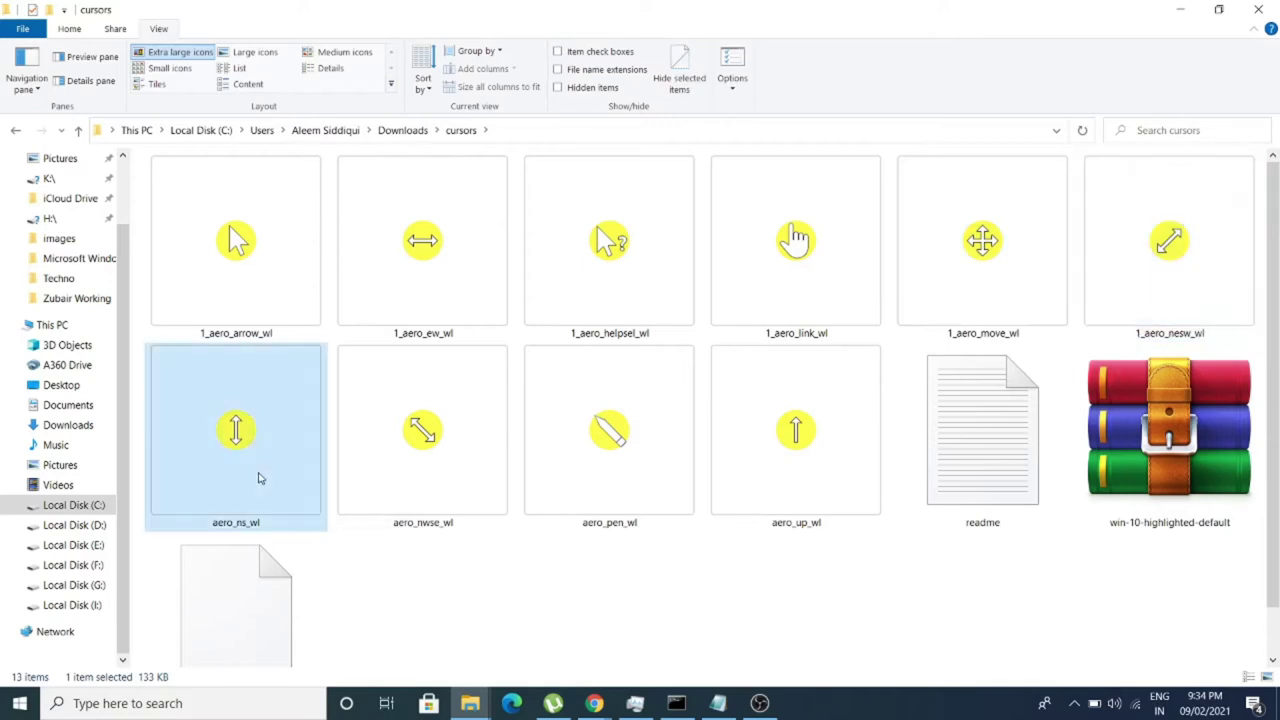
key(F2)
click(203, 523)
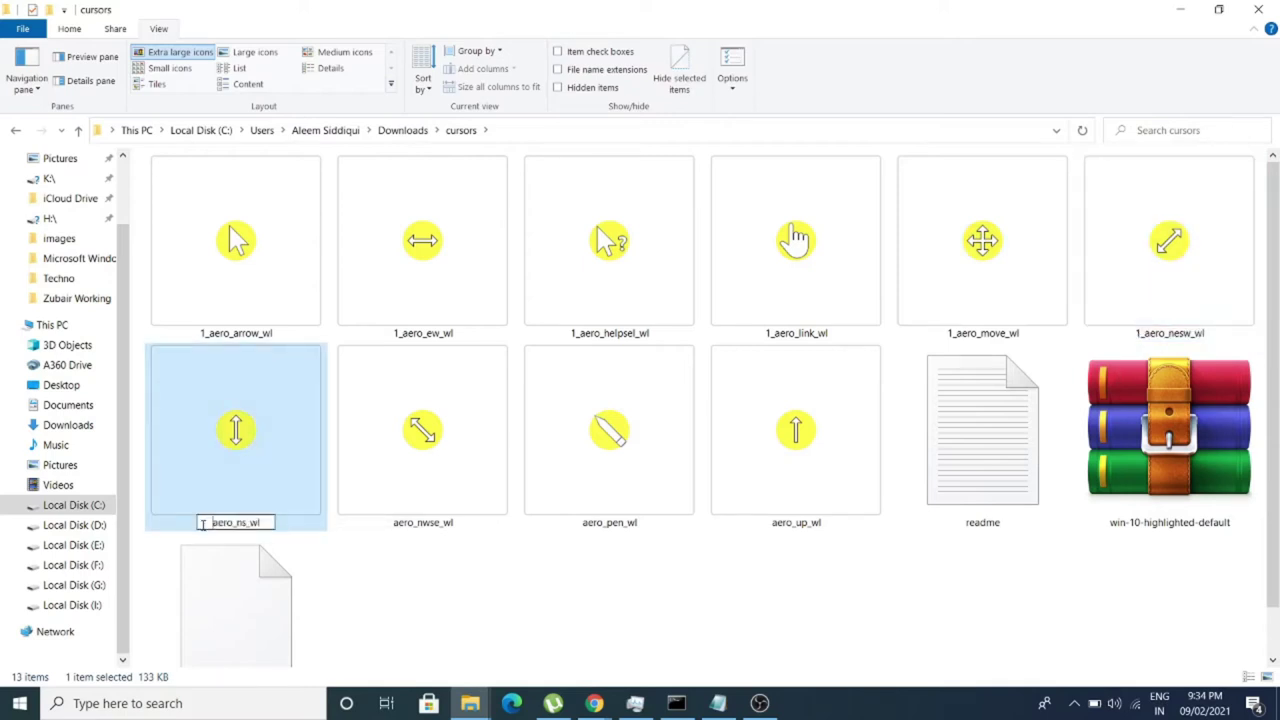
text(1_)
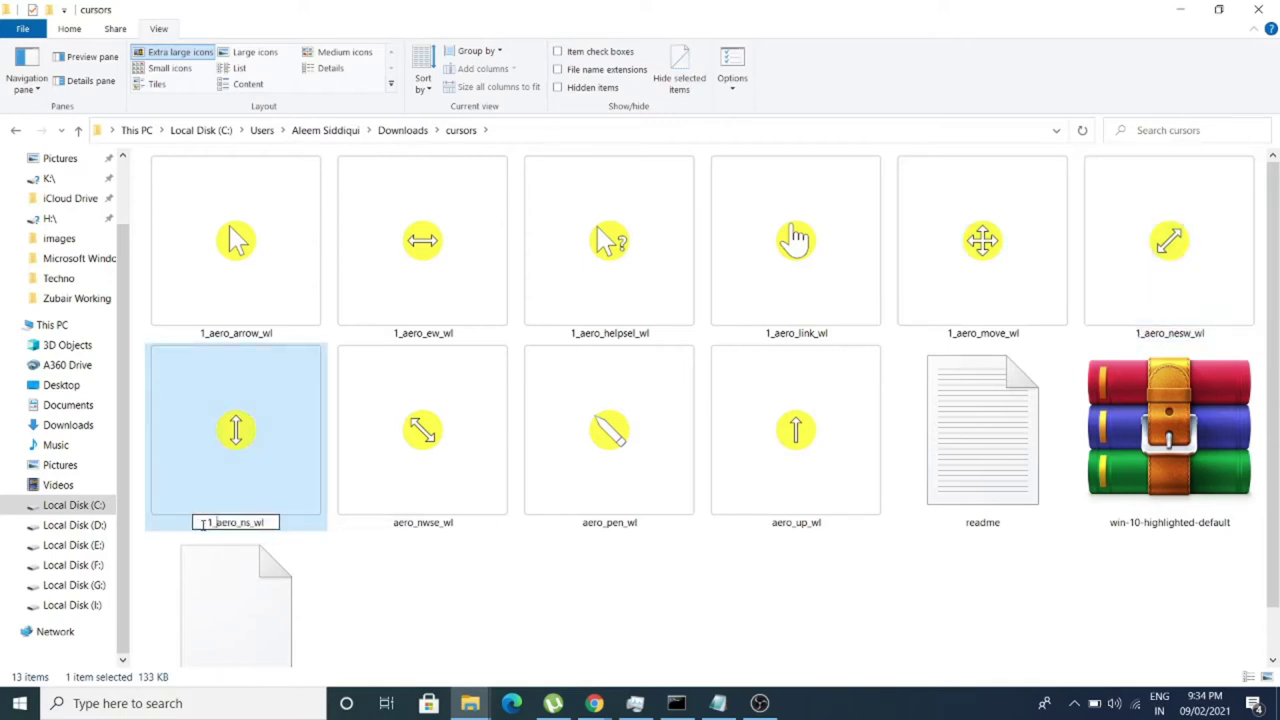
click(396, 527)
key(F2)
click(396, 522)
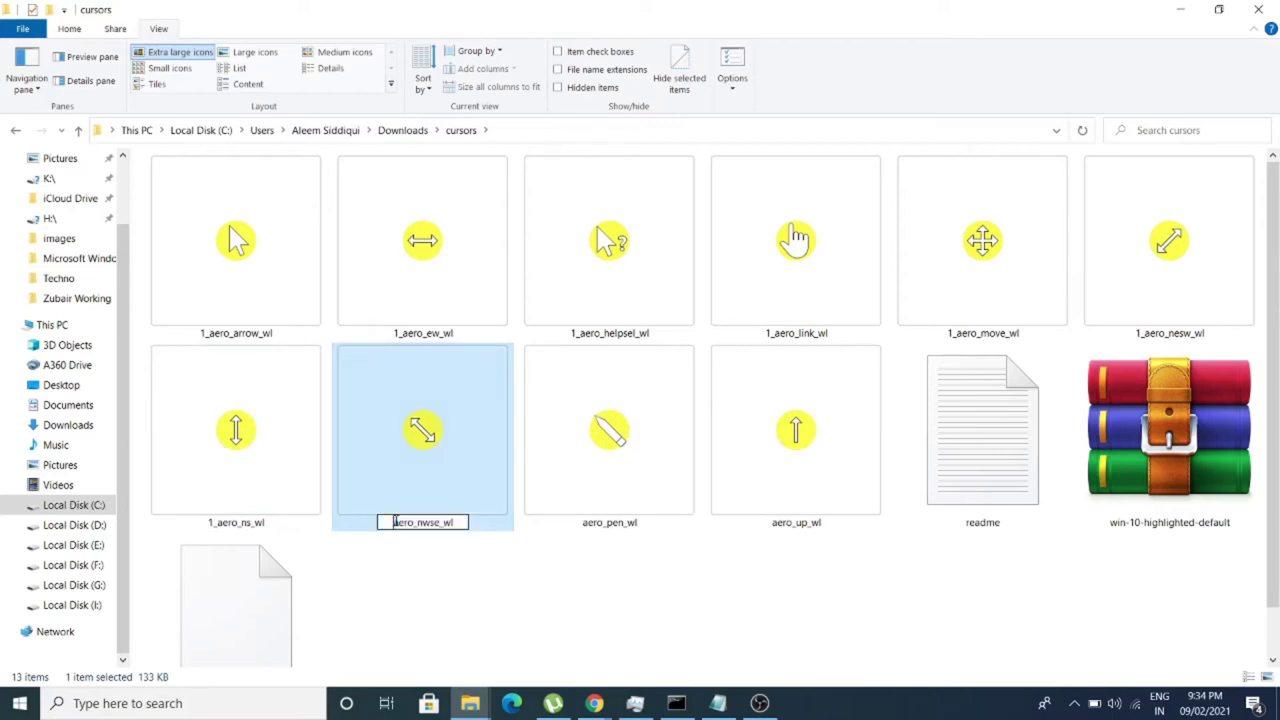
text(1_)
Step: Rename the pen cursor file aero_pen_wl as 1_aero_pen_wl
click(588, 526)
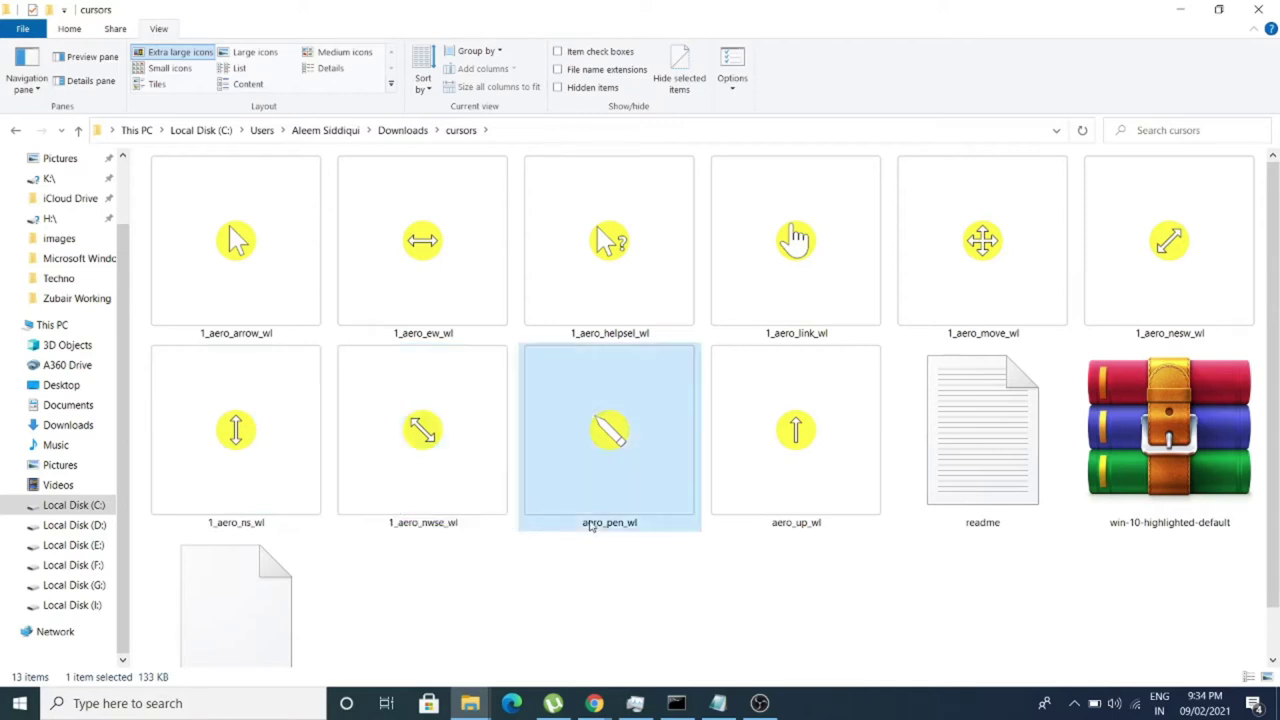
key(F2)
click(580, 520)
text(1_)
Step: Rename the up-arrow cursor file aero_up_wl as 1_aero_up_wl
click(776, 512)
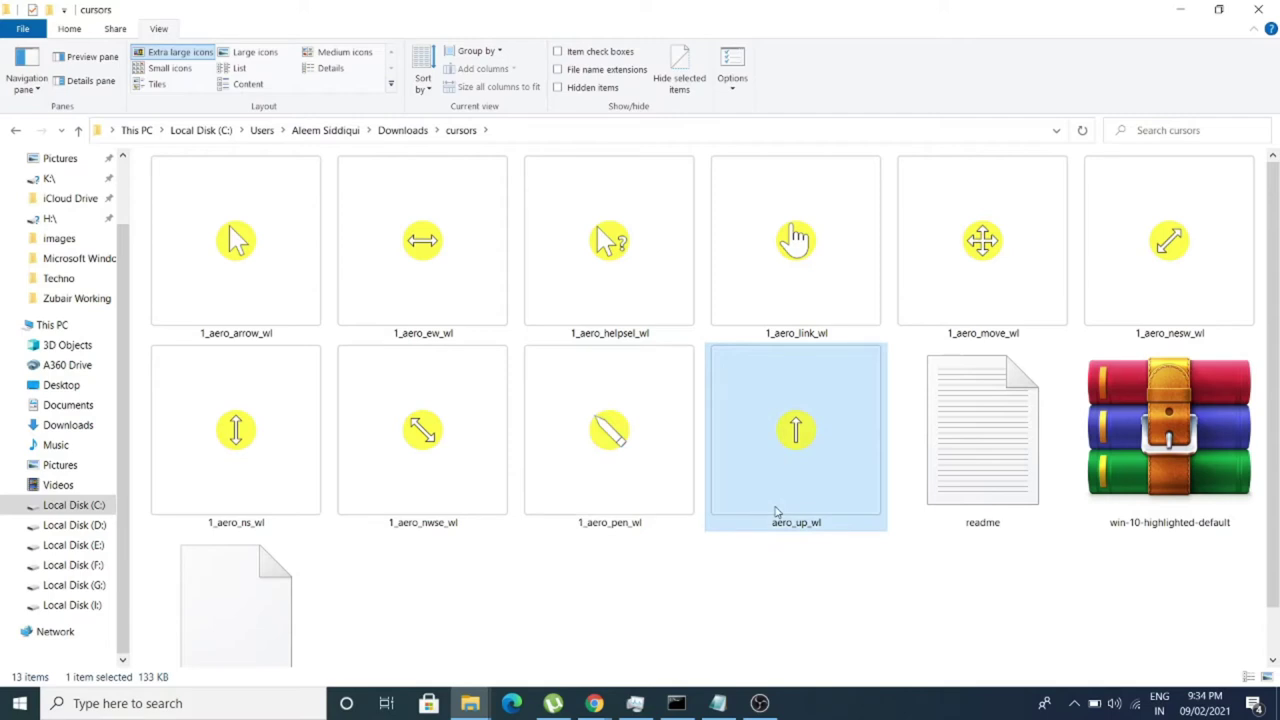
key(F2)
click(766, 522)
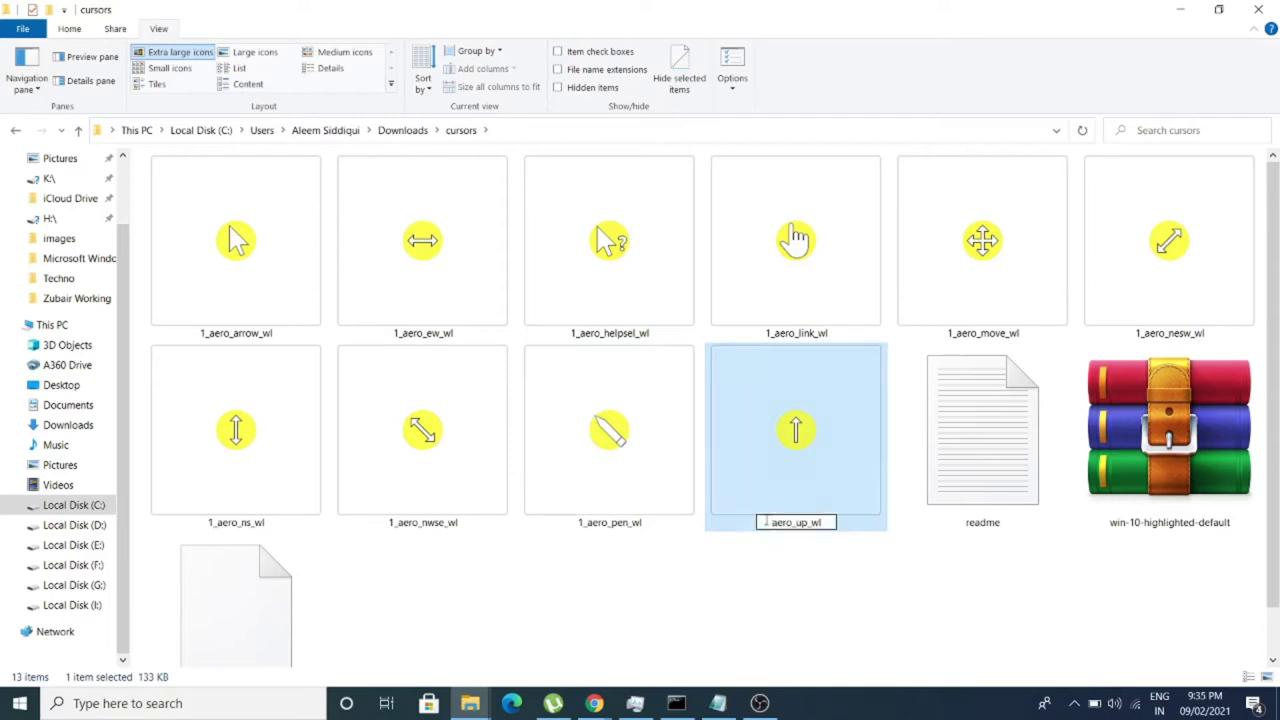
text(1_)
key(Return)
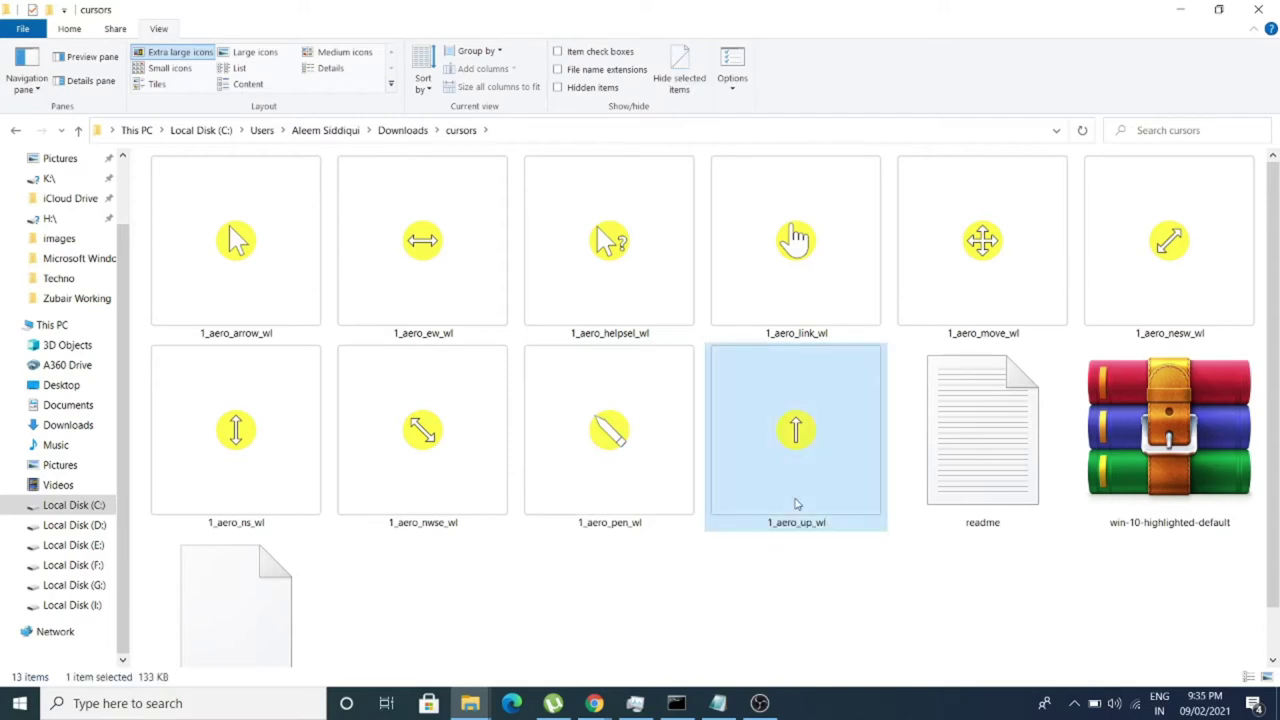
Step: Copy the ten renamed 1_aero cursor files into C:\Windows\Cursors, granting administrator permission for all items, and close that folder window
shift+click(194, 280)
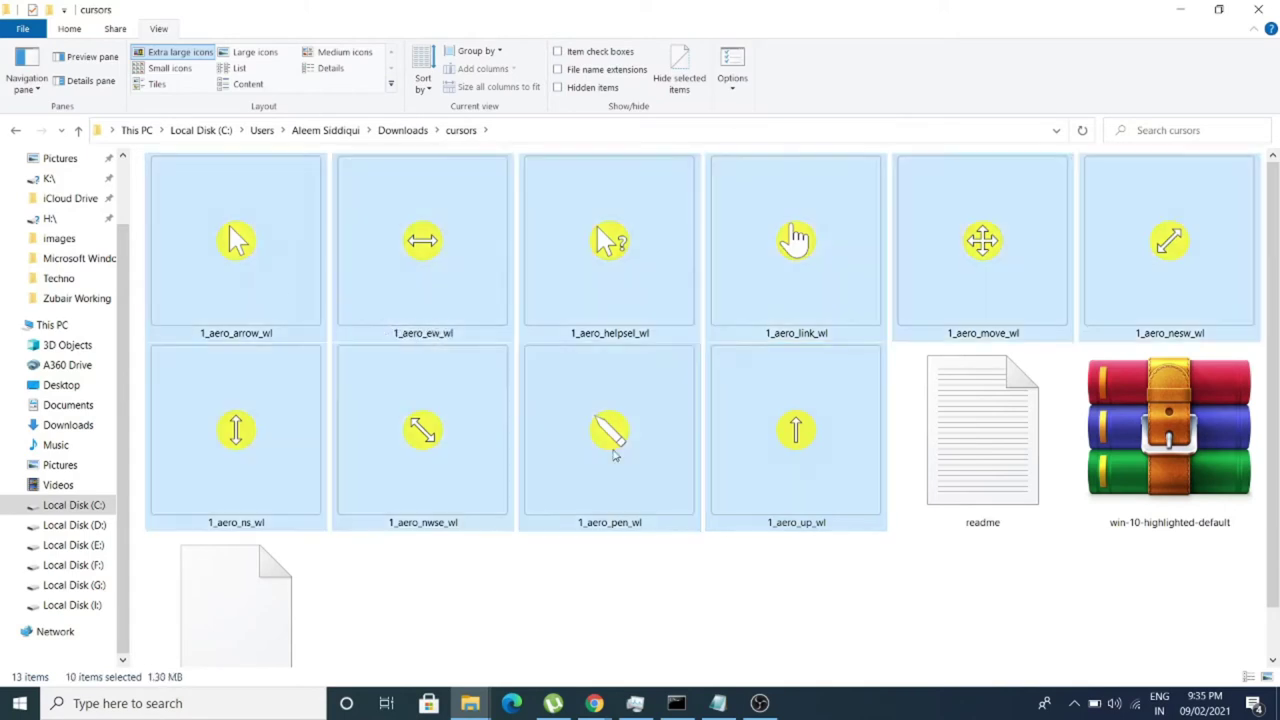
key(alt+Tab)
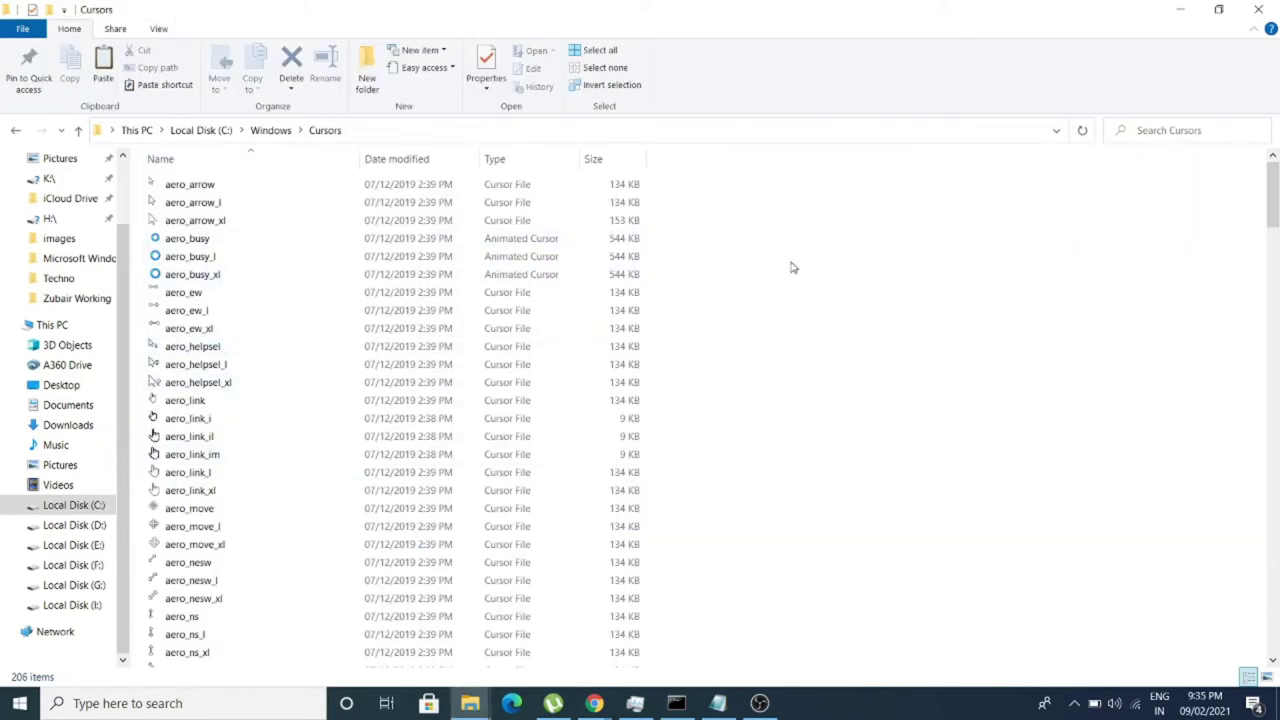
key(ctrl+v)
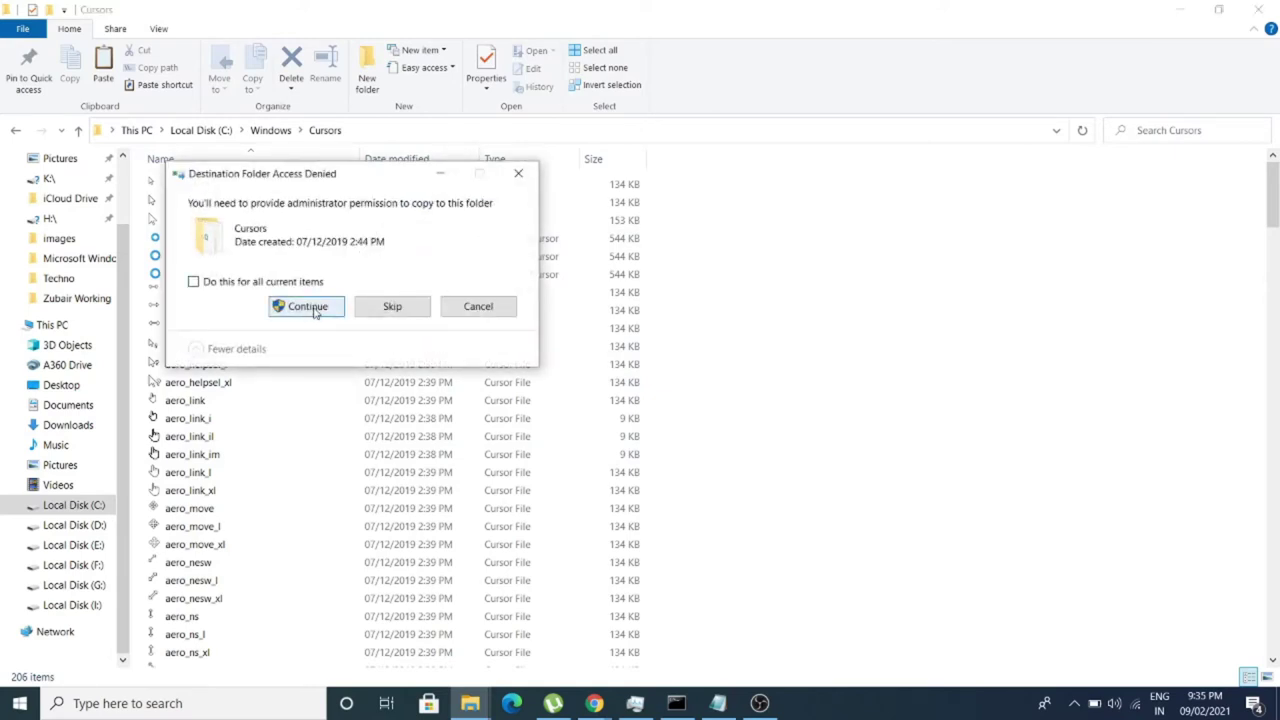
drag(296, 174, 899, 206)
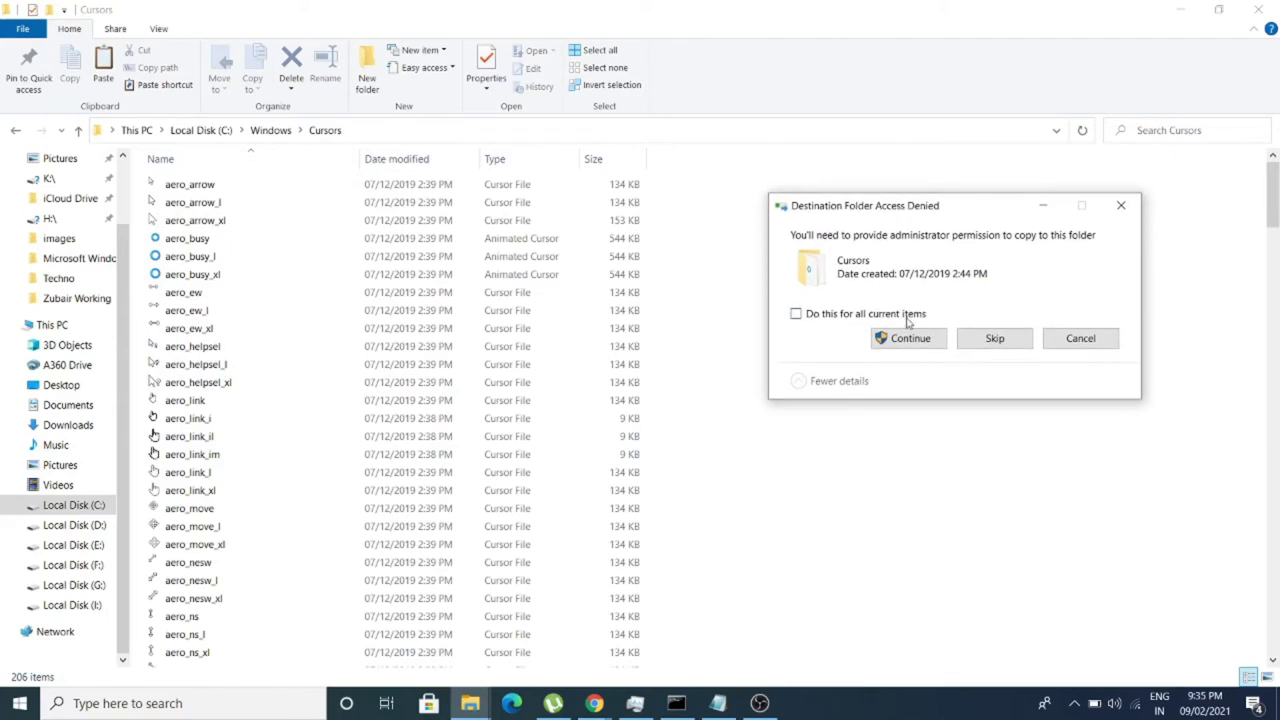
click(870, 316)
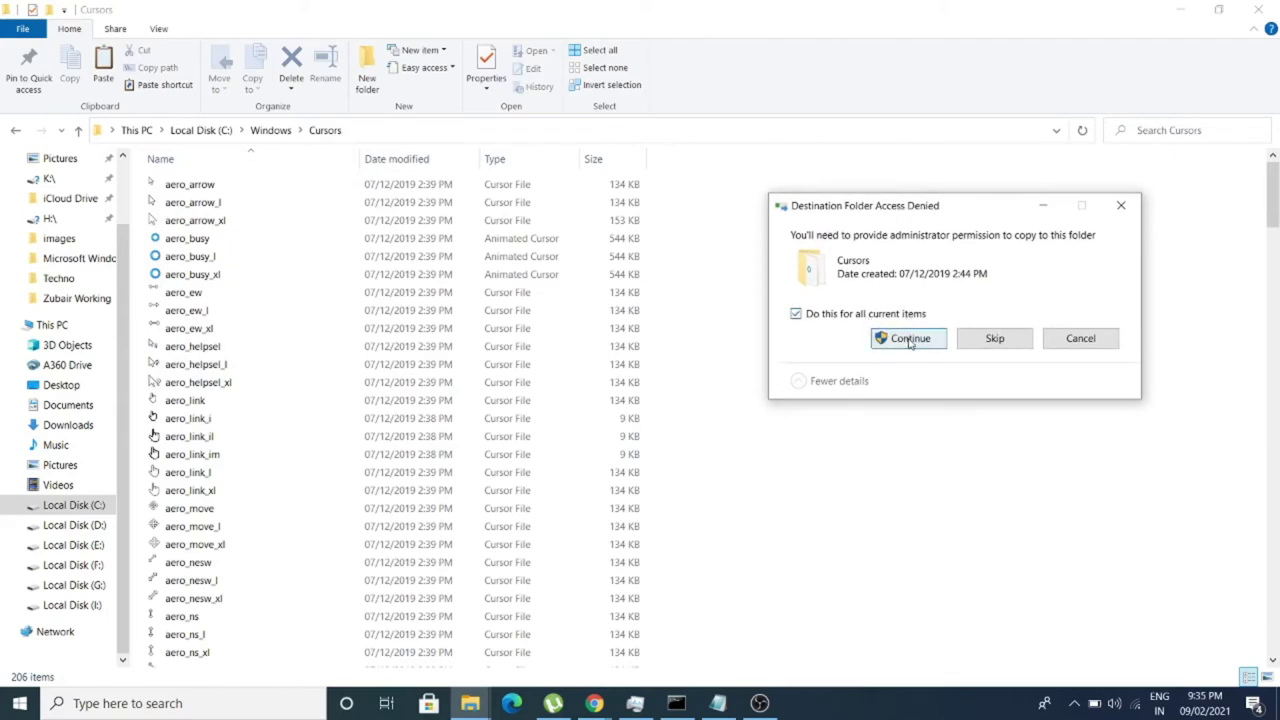
click(909, 341)
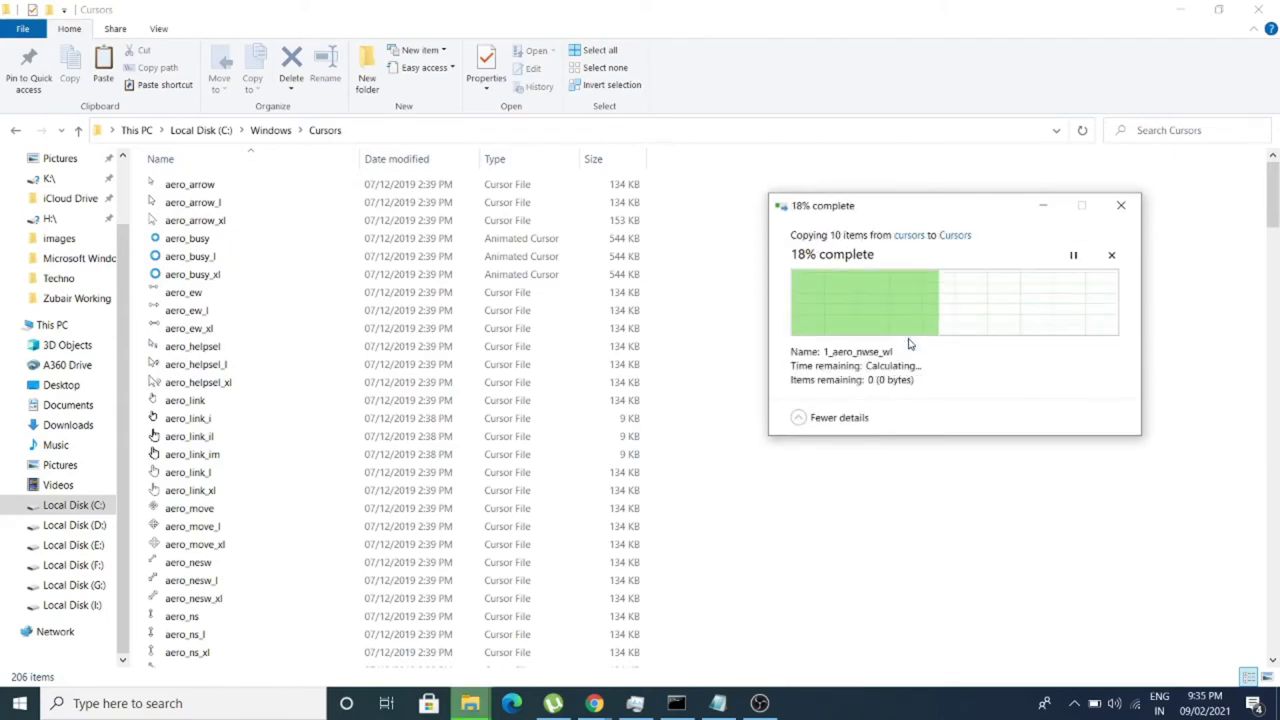
click(838, 304)
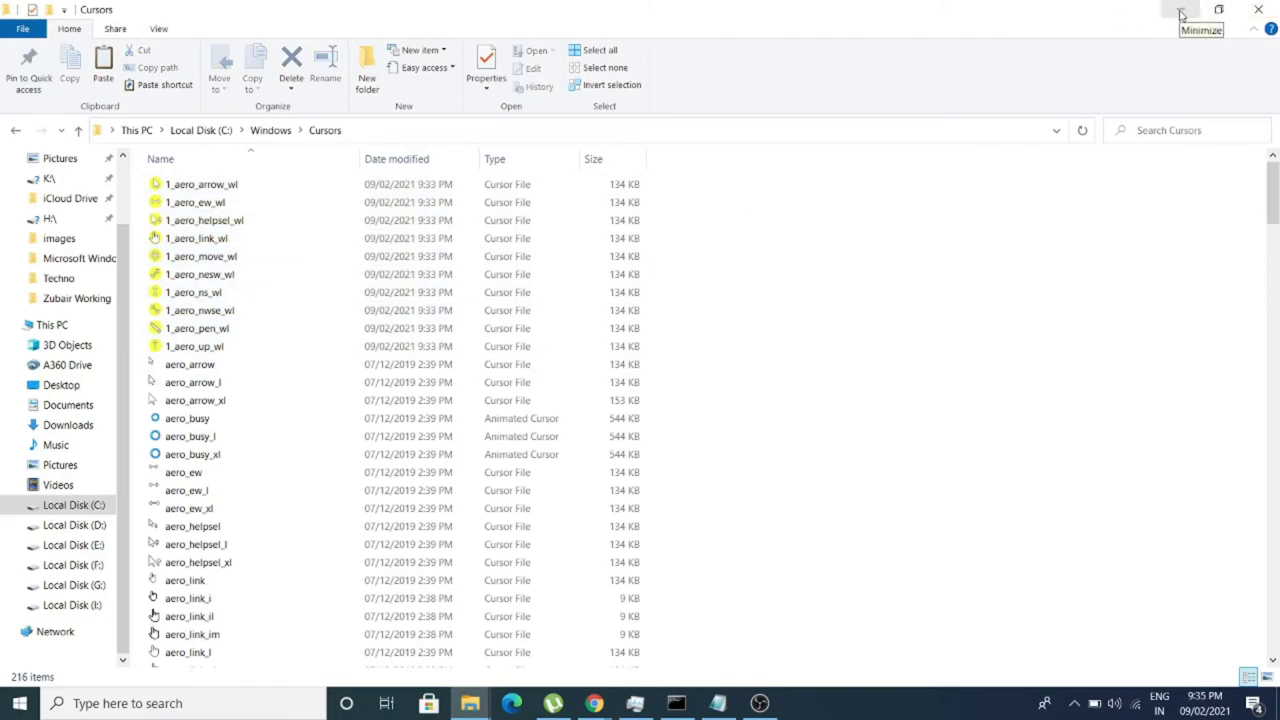
click(1266, 10)
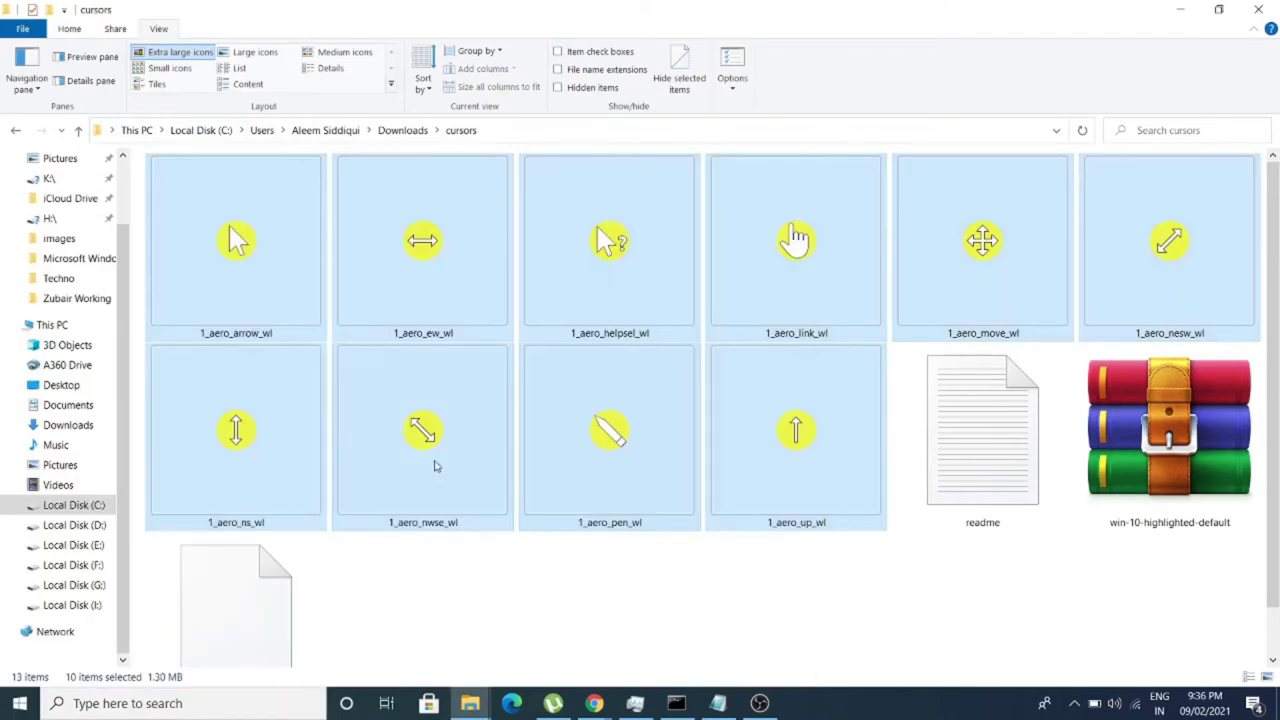
Step: Open Control Panel and view its items as large icons
click(194, 703)
text(con)
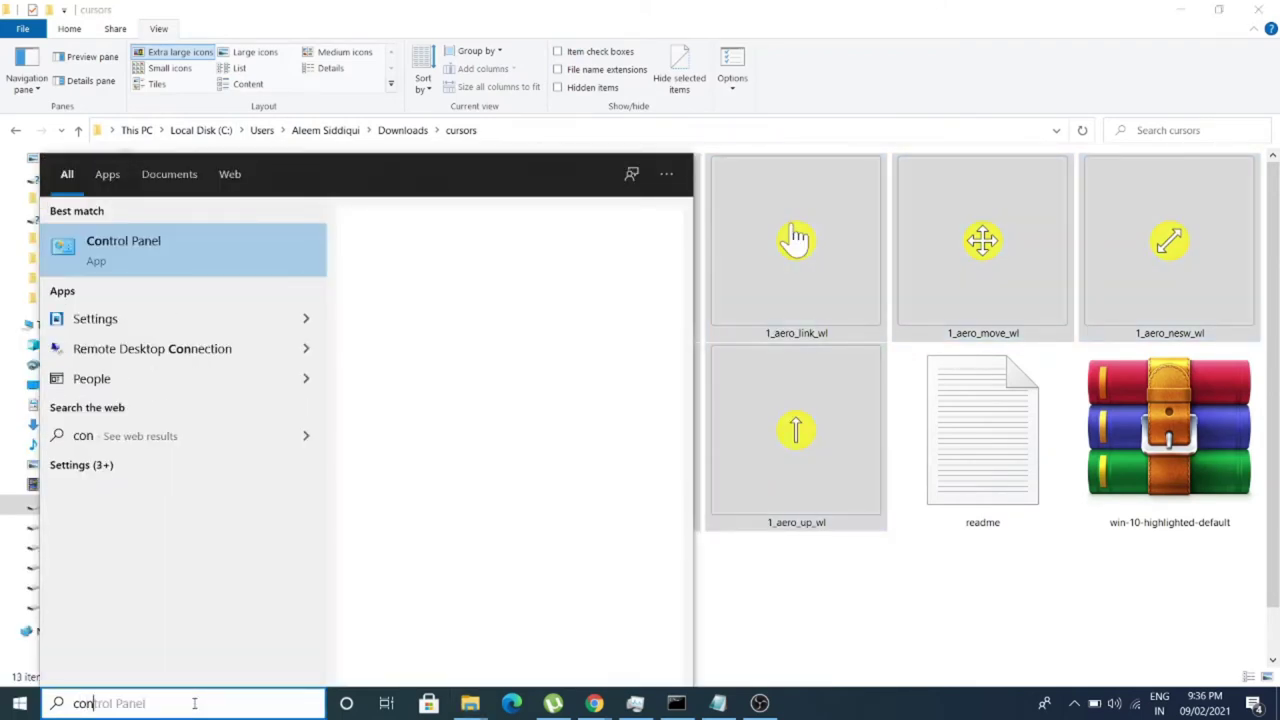
click(140, 246)
click(1105, 199)
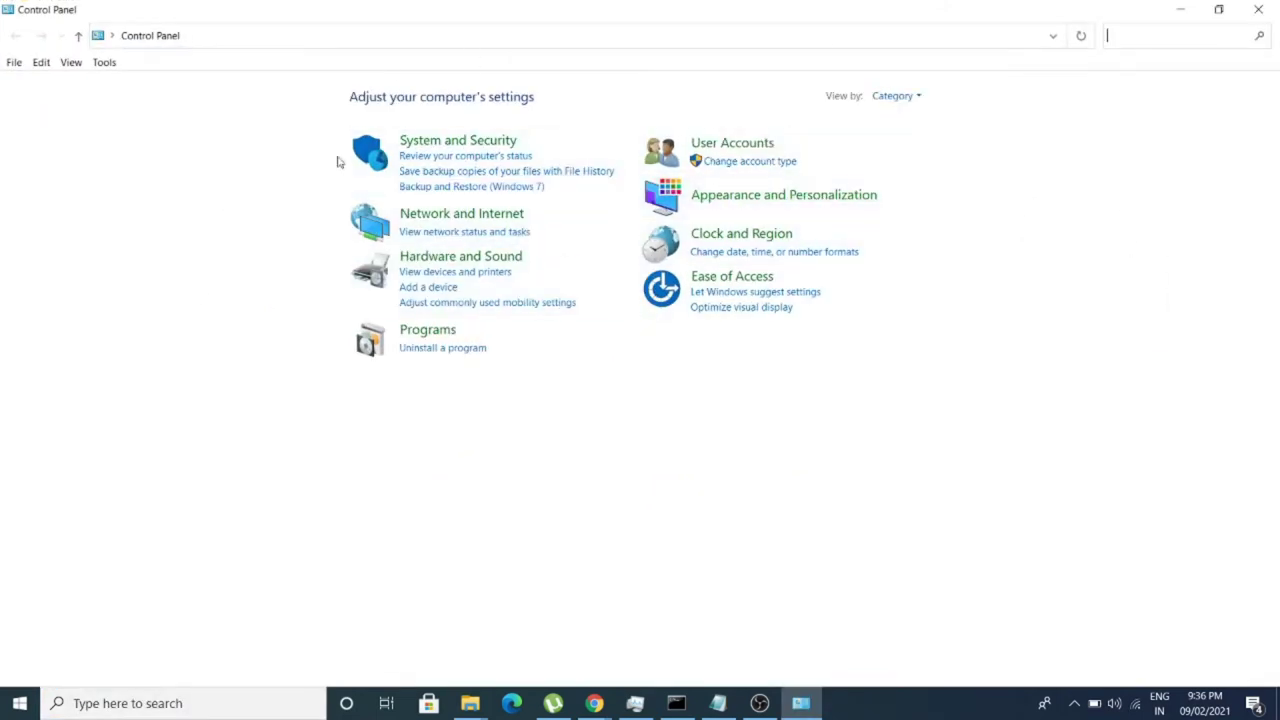
click(916, 98)
click(932, 140)
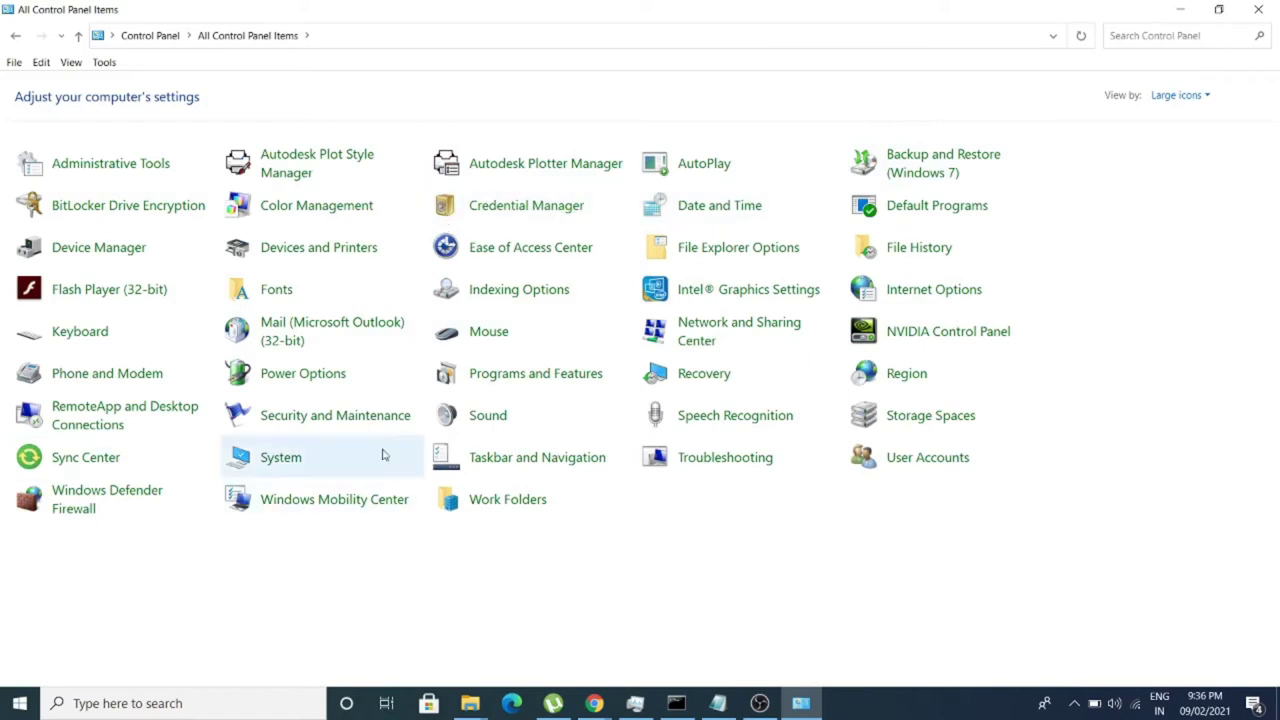
Step: Open the mouse properties and show the pointer scheme settings
click(489, 332)
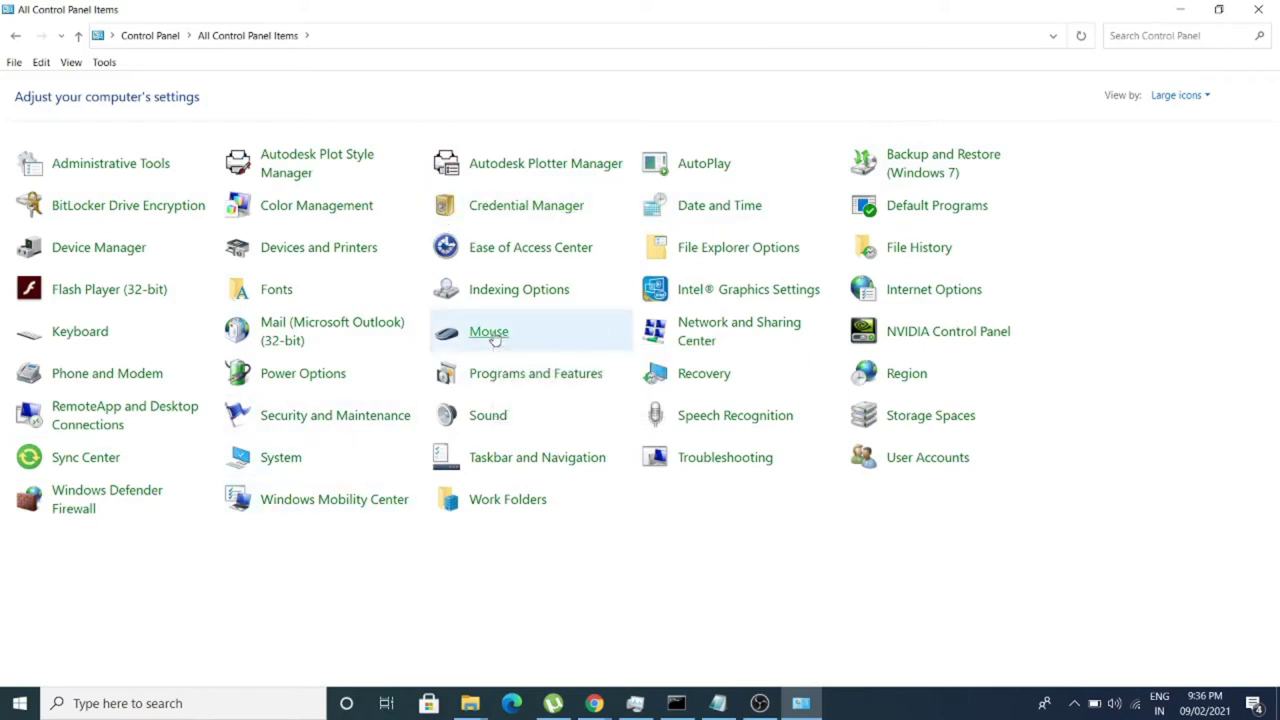
drag(241, 139, 417, 74)
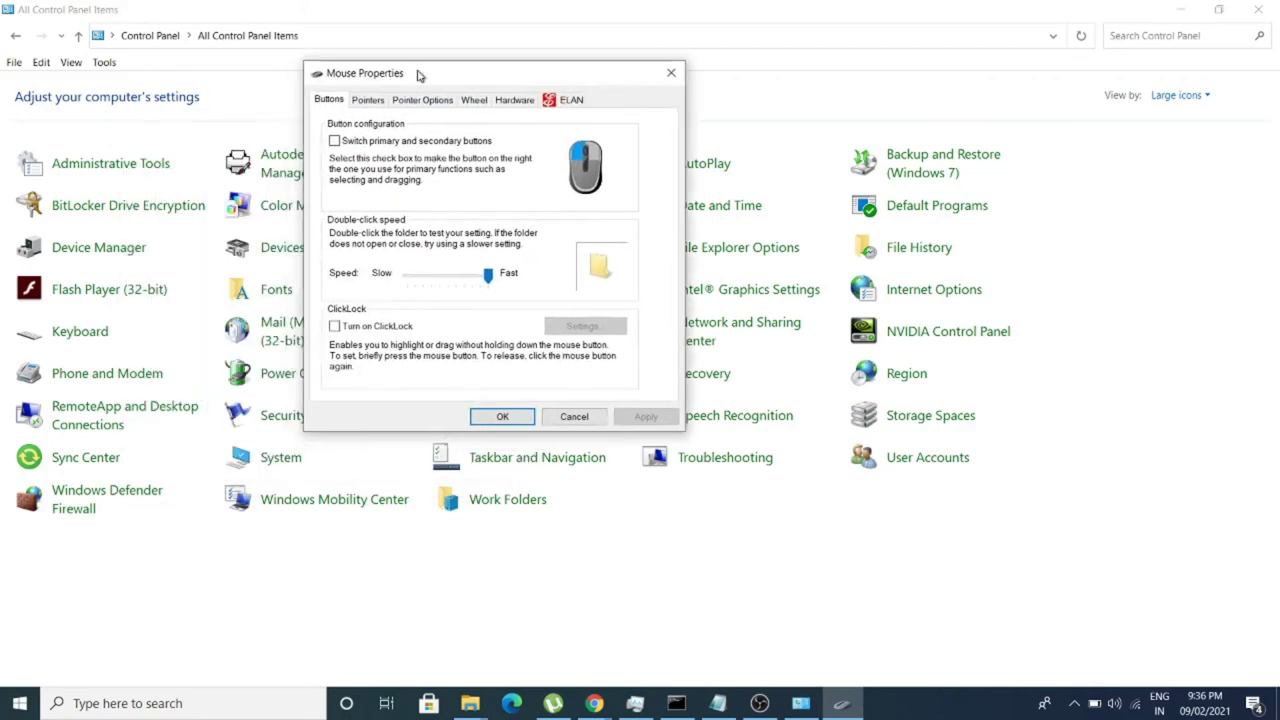
click(368, 101)
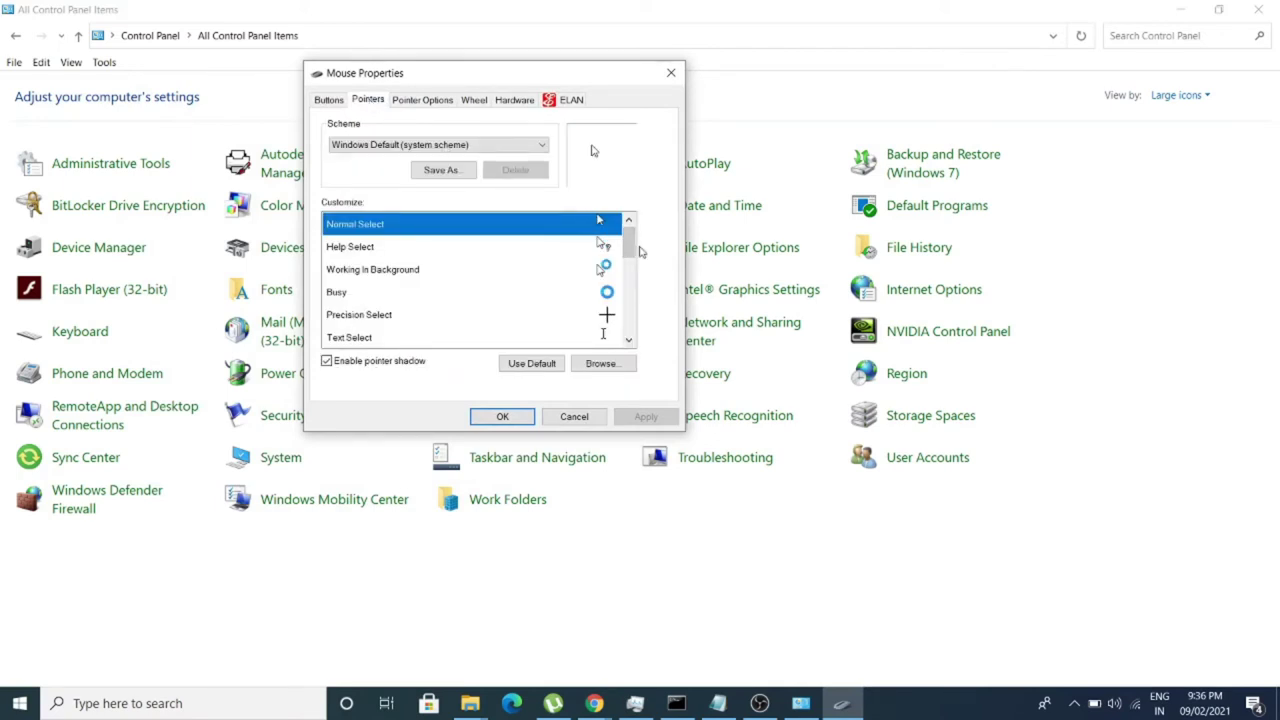
Step: Assign the 1_aero_arrow_wl cursor file to the Normal Select pointer
drag(641, 252, 646, 222)
click(601, 366)
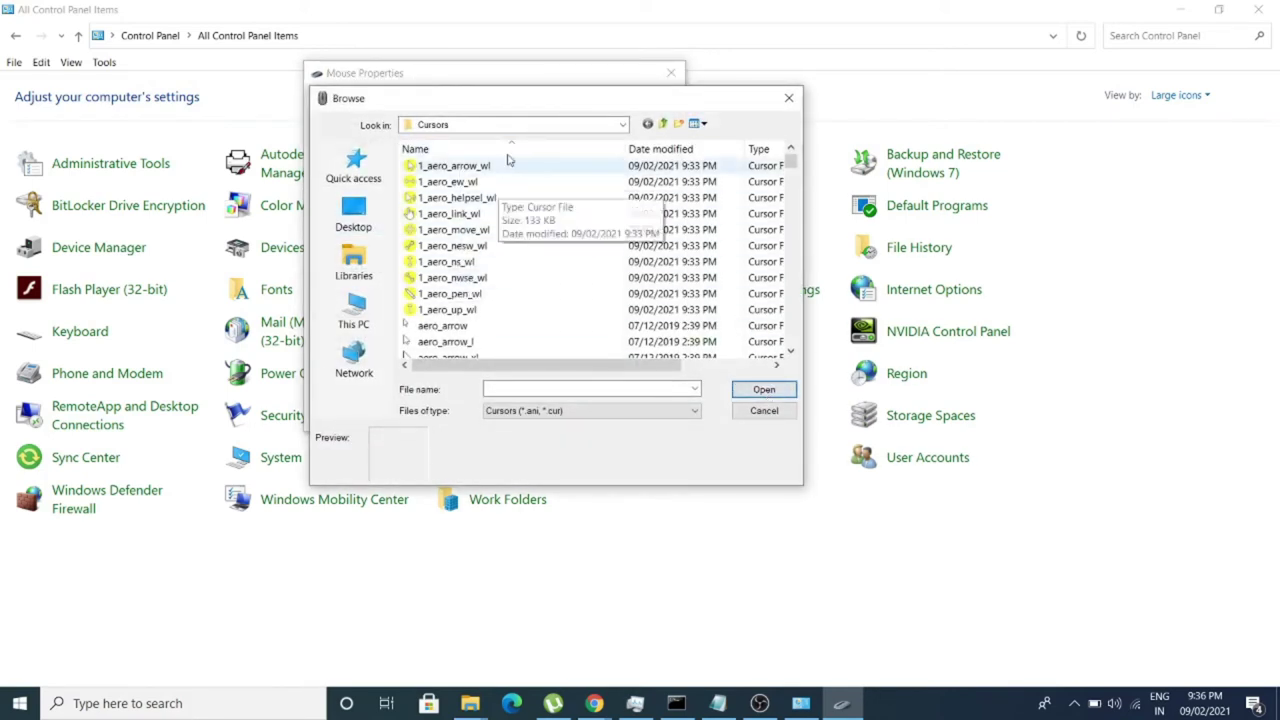
drag(537, 103, 919, 86)
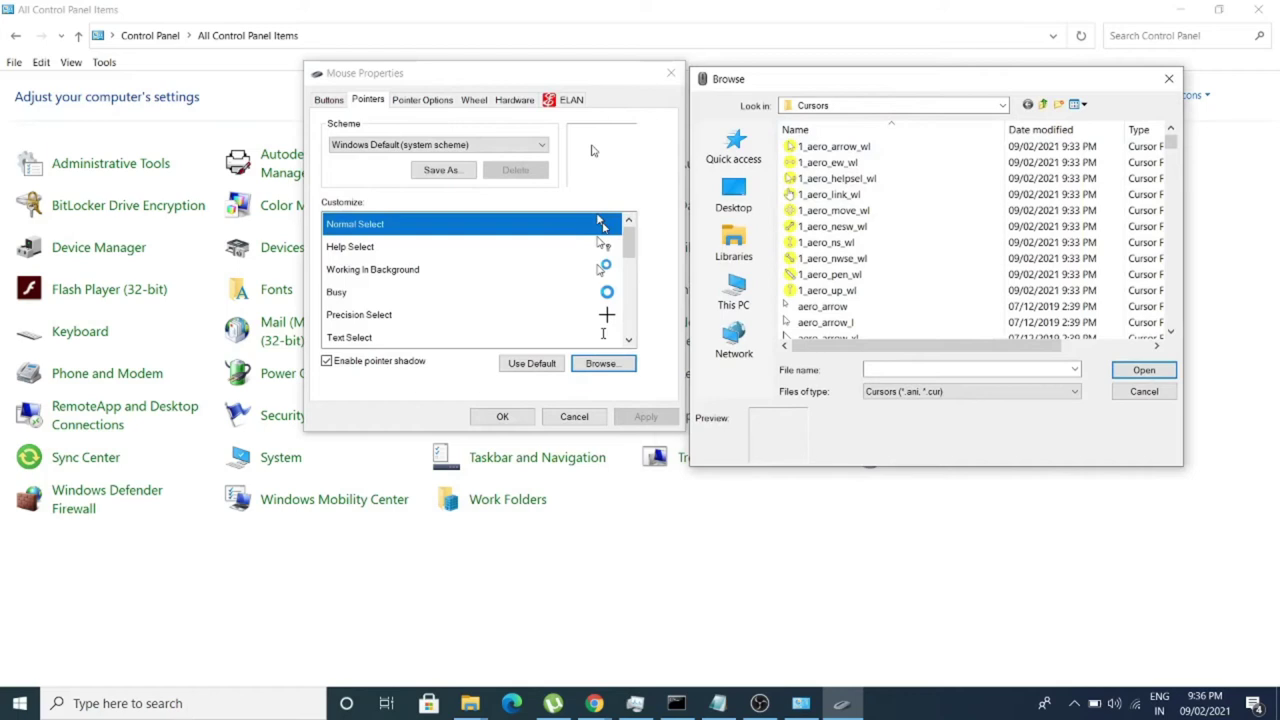
click(834, 148)
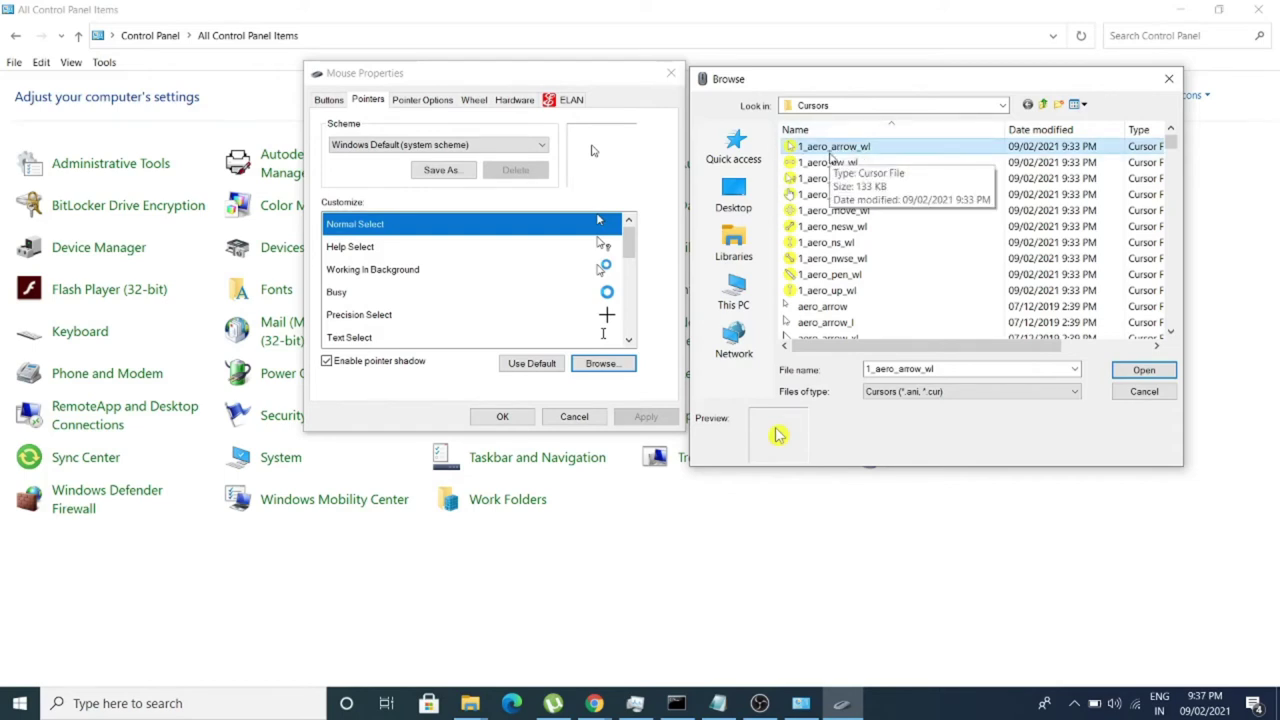
click(1150, 375)
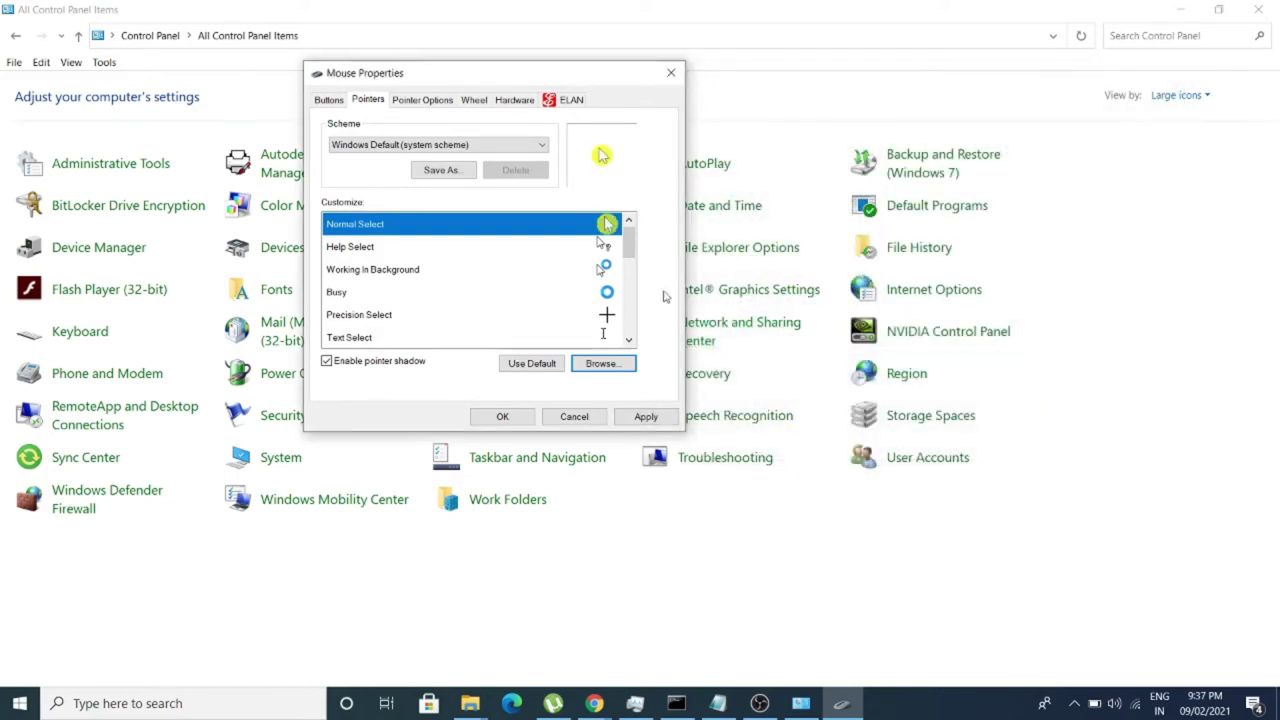
Step: Assign 1_aero_helpsel_wl to the Help Select pointer, displaying the cursor files as large icons while choosing
click(578, 252)
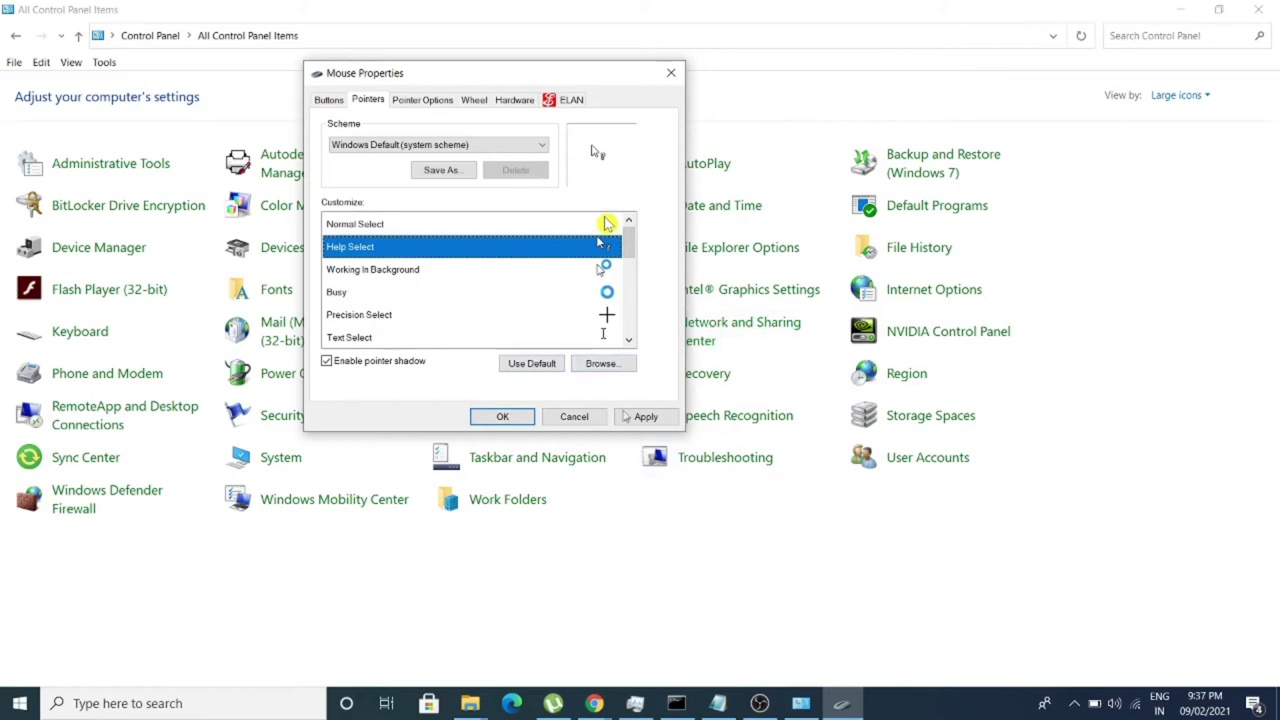
click(613, 368)
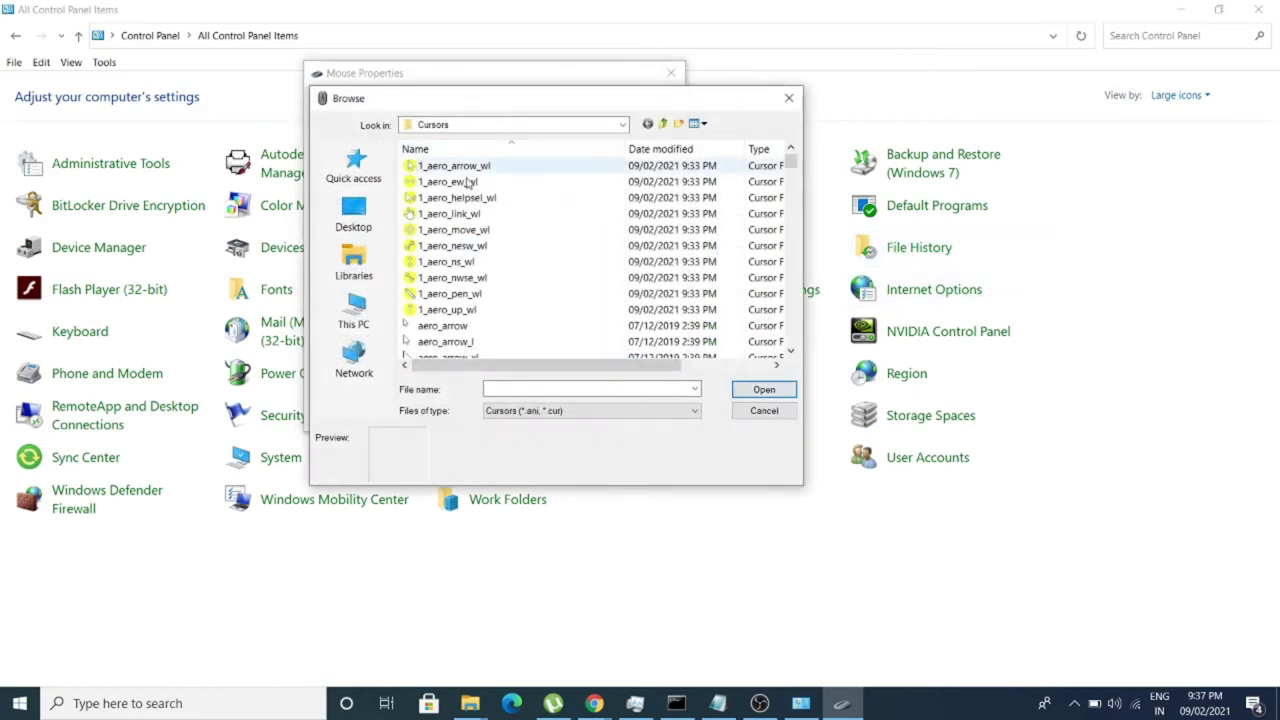
drag(528, 104, 786, 166)
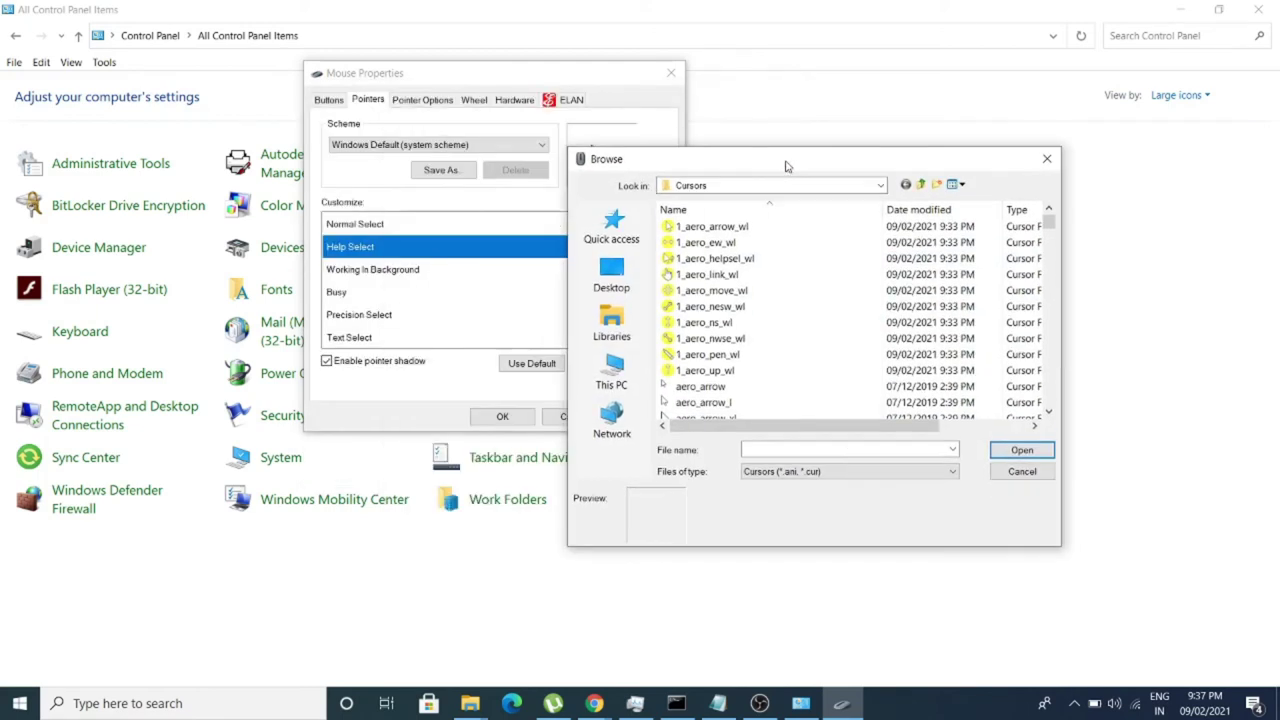
click(962, 185)
click(990, 207)
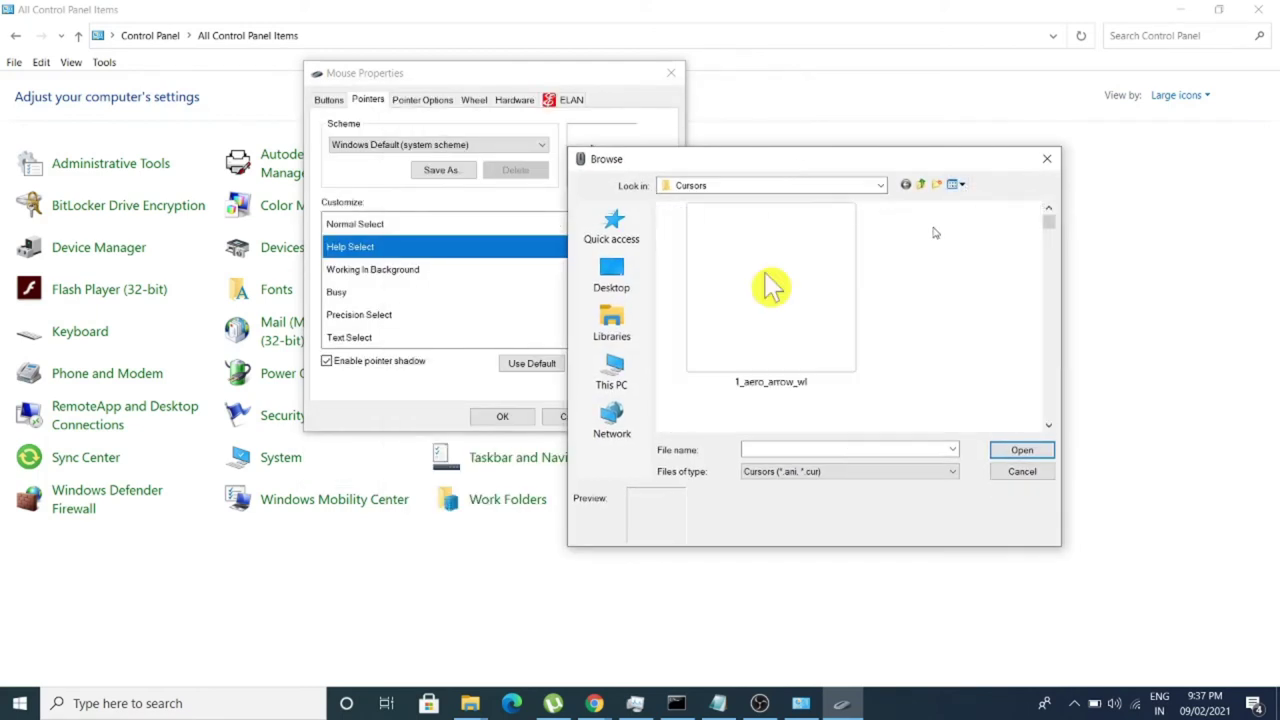
click(962, 185)
click(1000, 223)
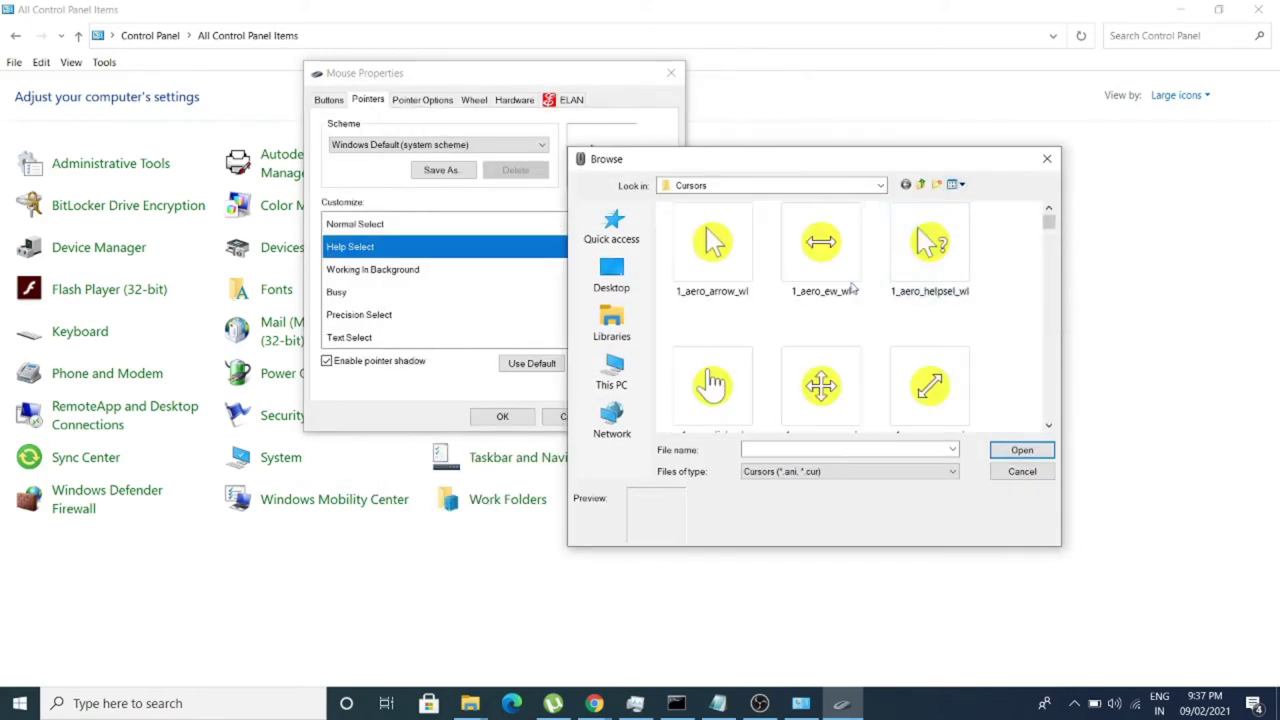
click(945, 258)
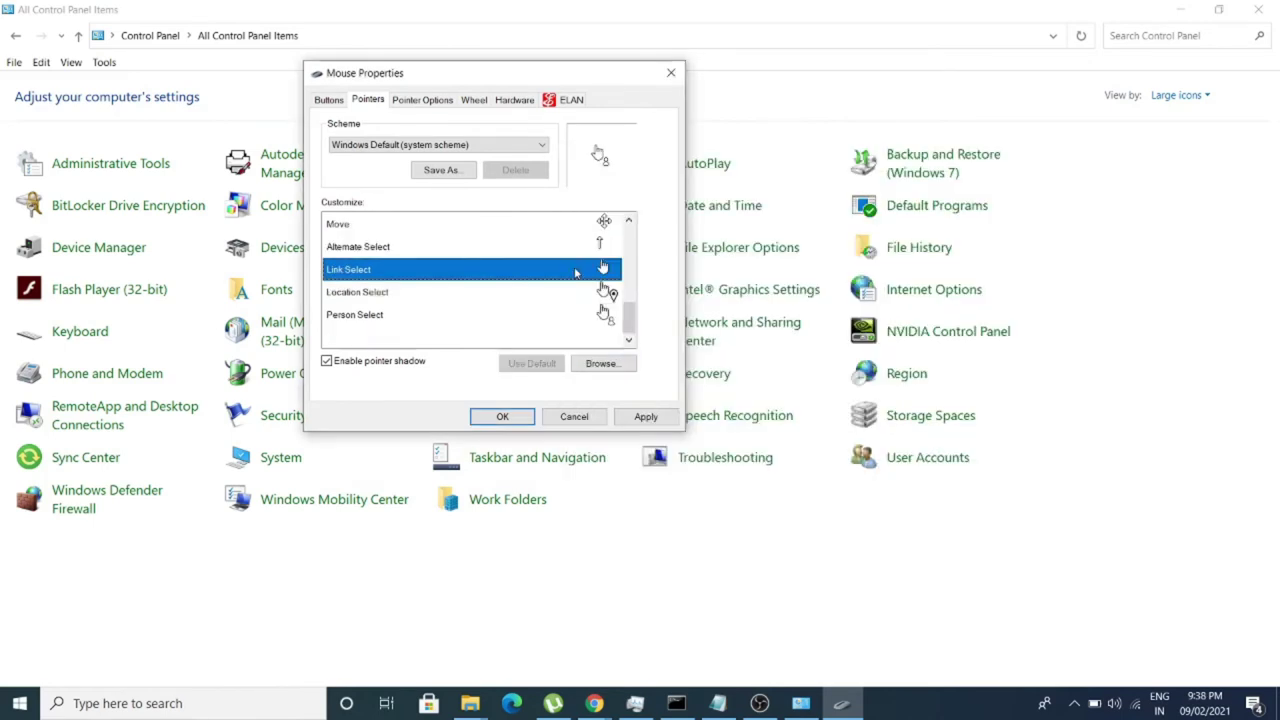
Step: Assign the 1_aero_link_wl cursor file to the Link Select pointer
click(601, 364)
click(456, 325)
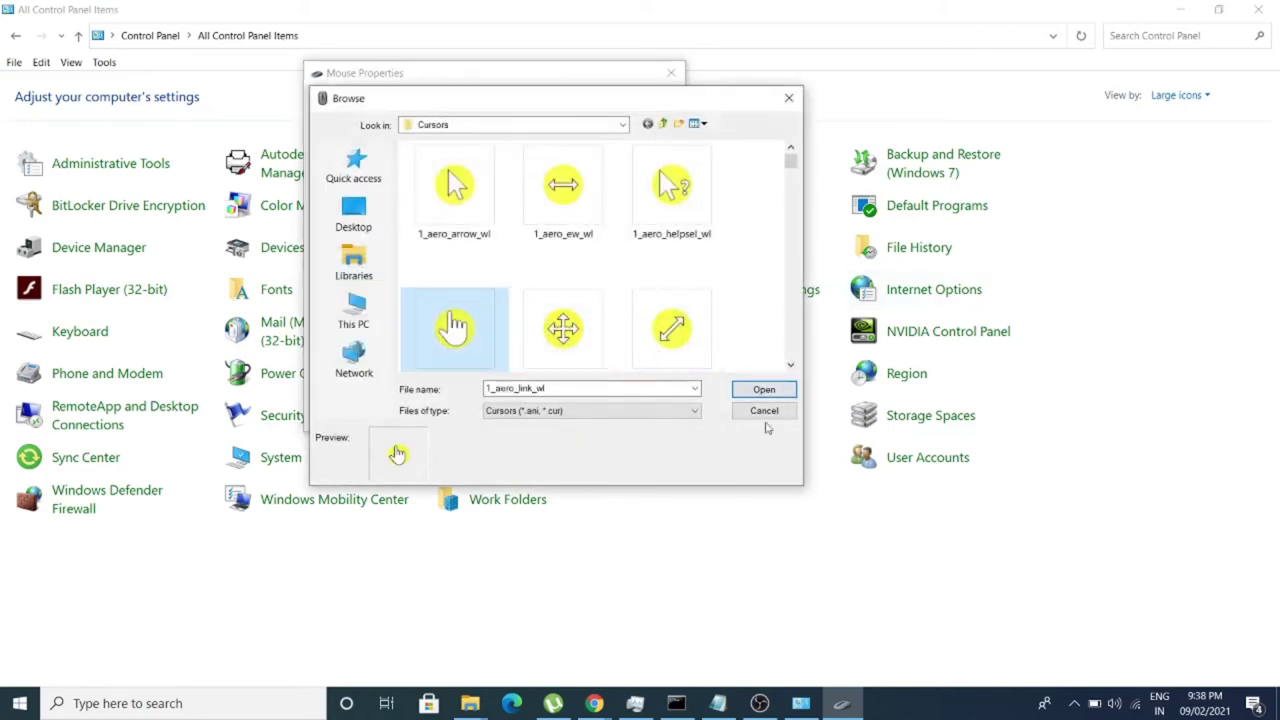
click(764, 389)
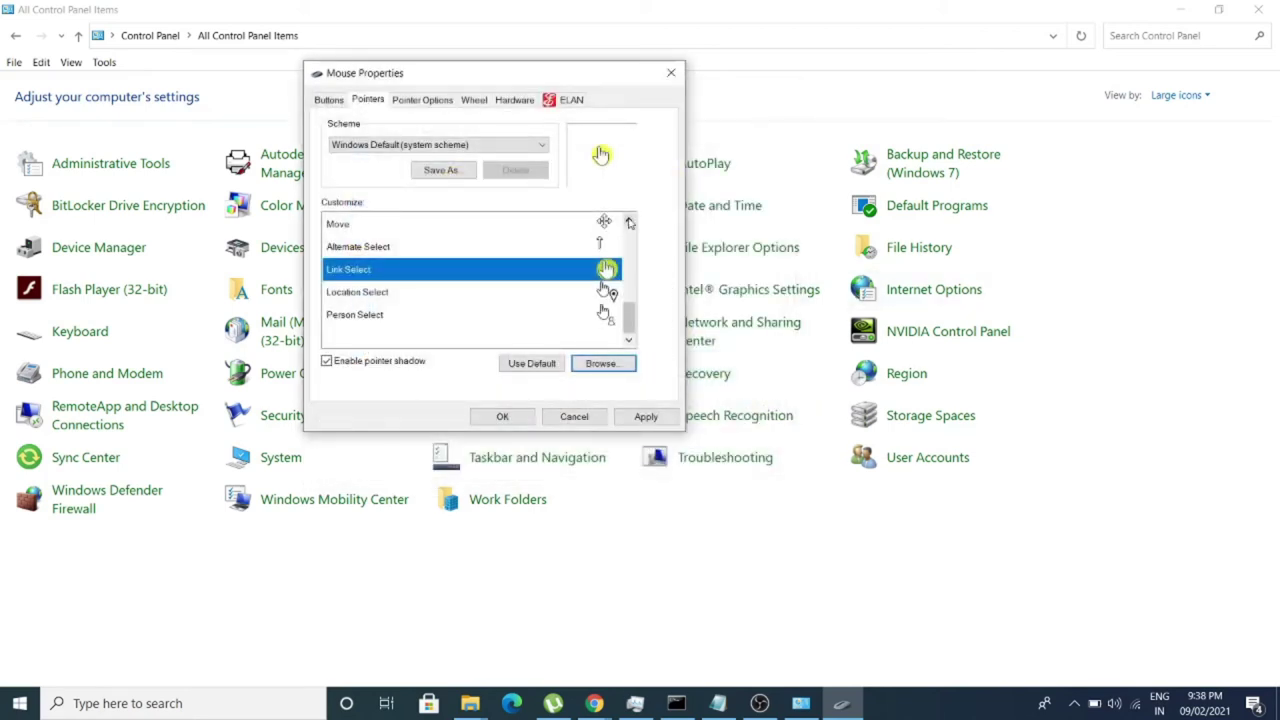
Step: Assign the 1_aero_nesw_wl cursor file to the Diagonal Resize 2 pointer
scroll(630, 223, up, 3)
click(585, 277)
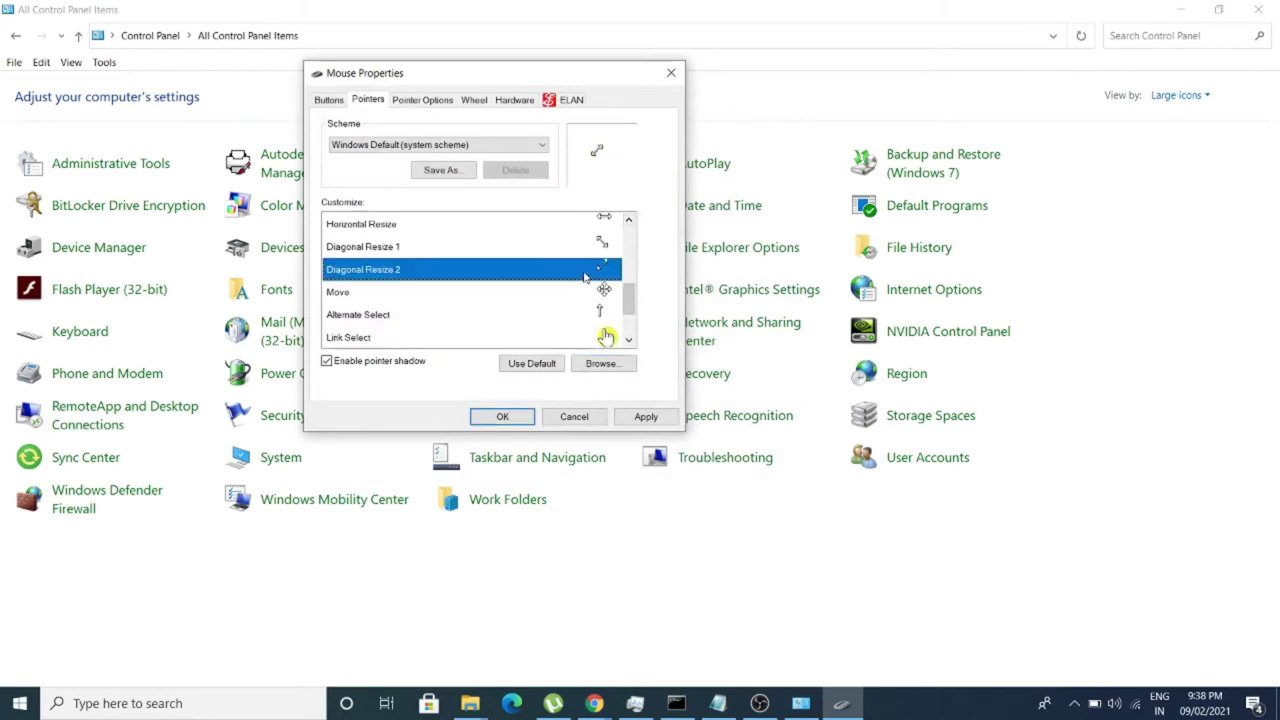
click(600, 366)
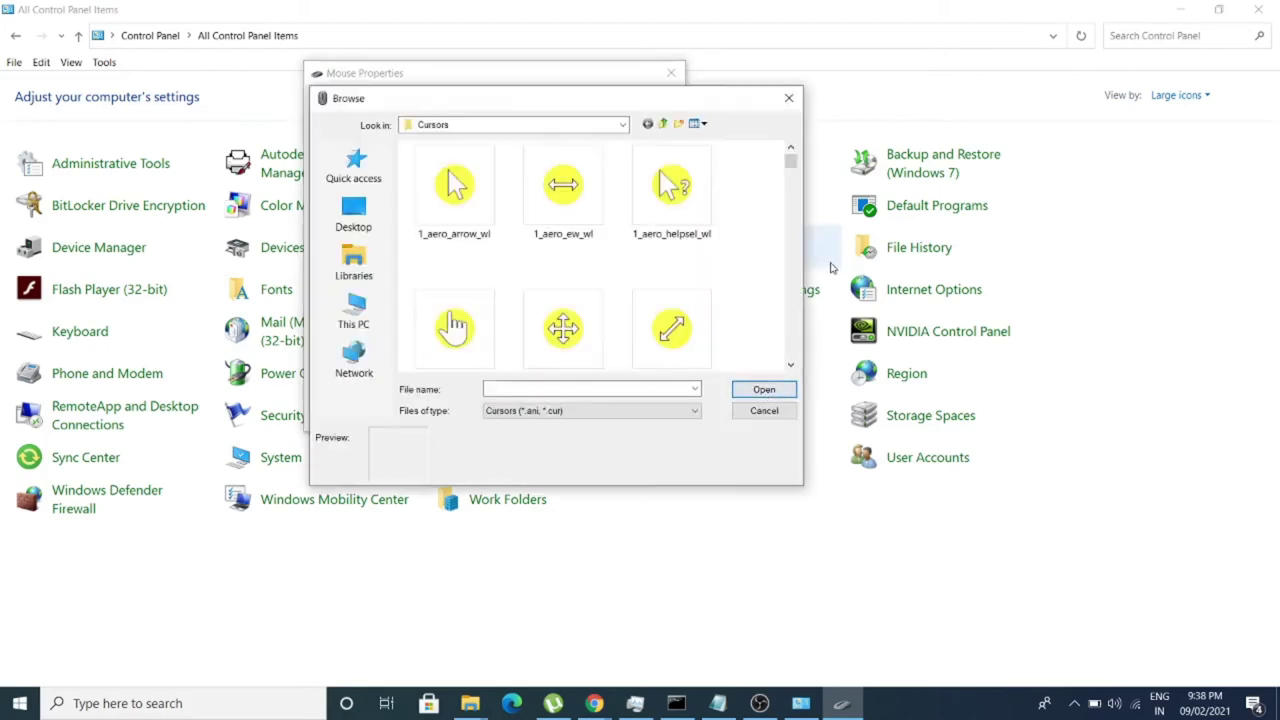
drag(695, 92, 1094, 94)
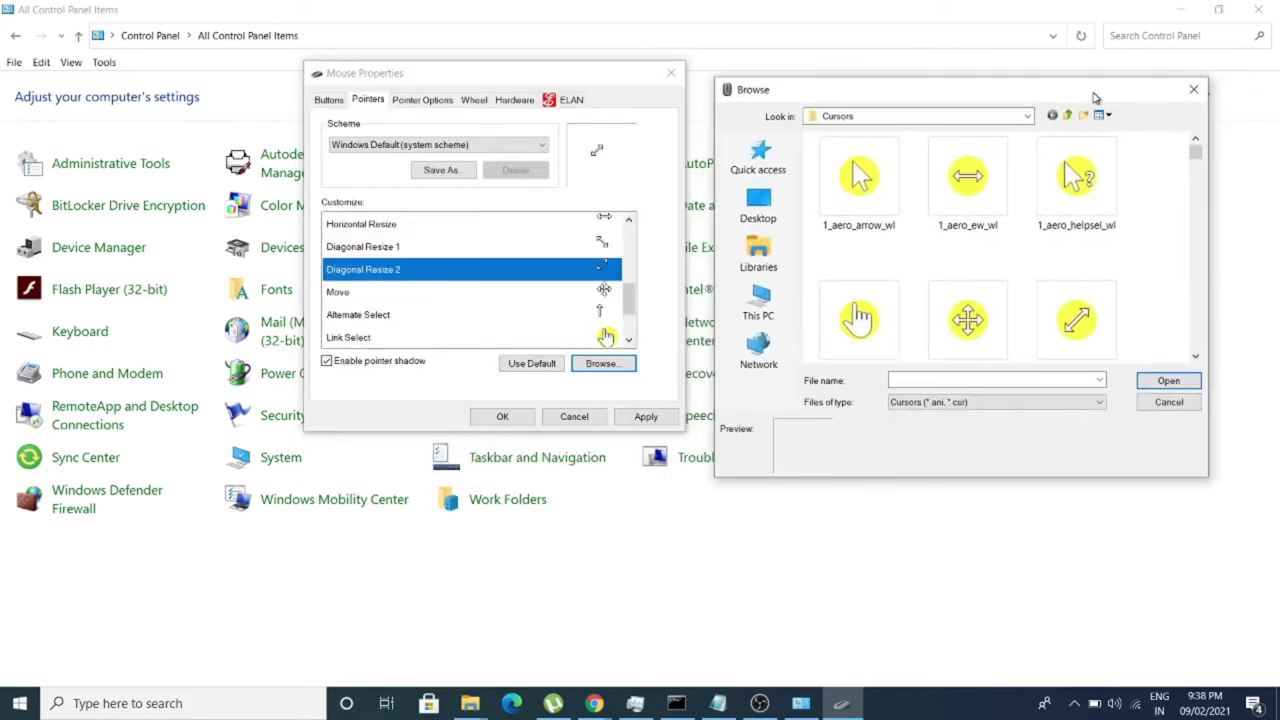
double_click(1080, 322)
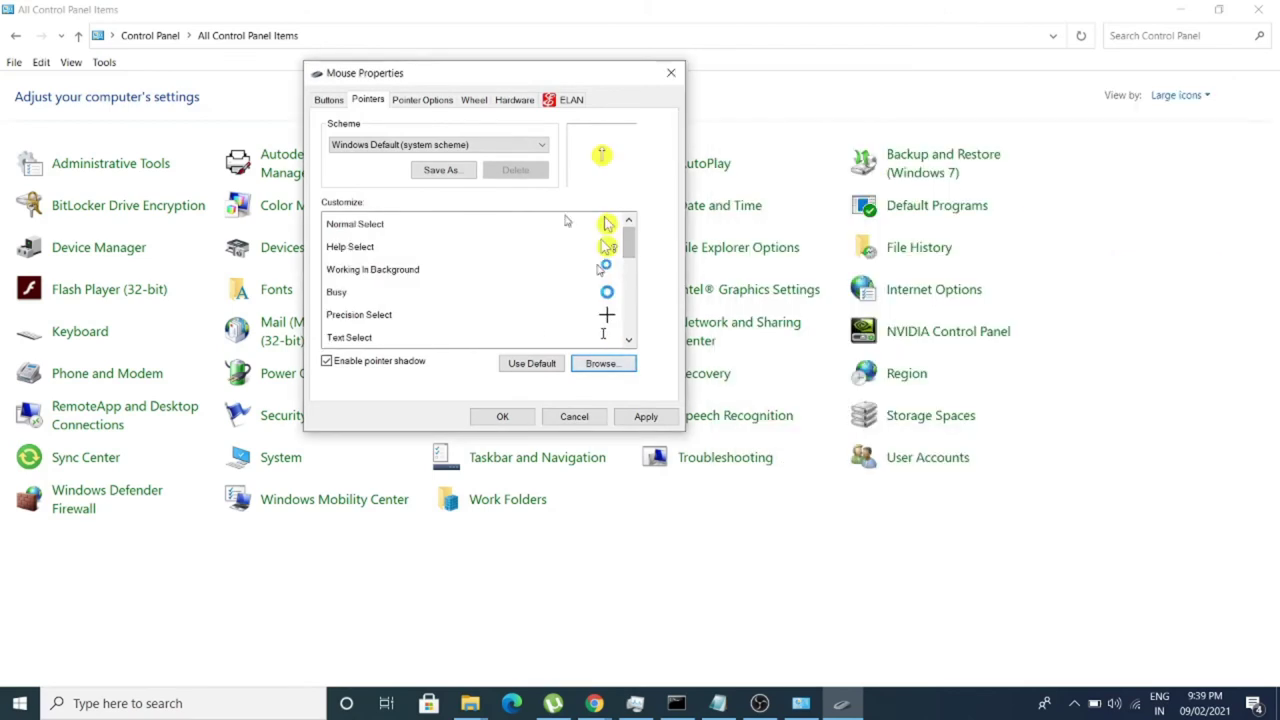
Step: Save the customized pointers as a new scheme named CS!, apply it and close the mouse properties
mouse_move(628, 242)
mouse_down()
mouse_move(628, 316)
mouse_move(629, 230)
mouse_up()
click(441, 170)
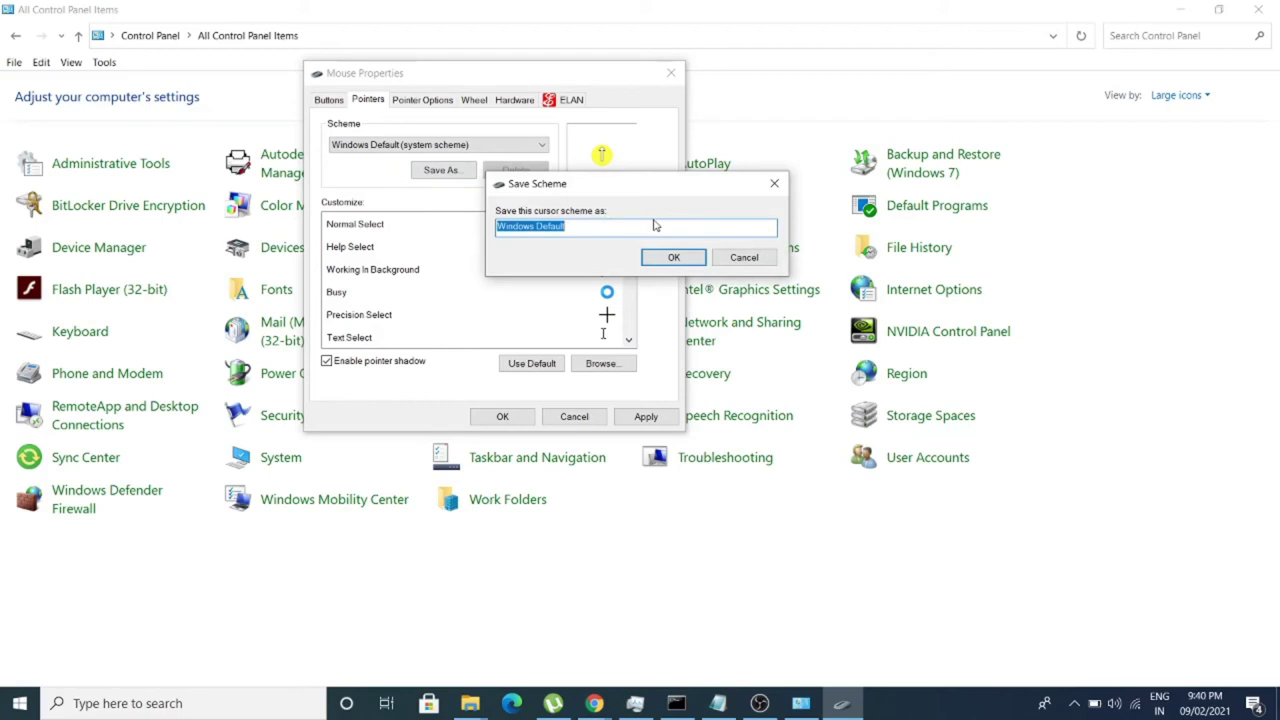
text(Cs1)
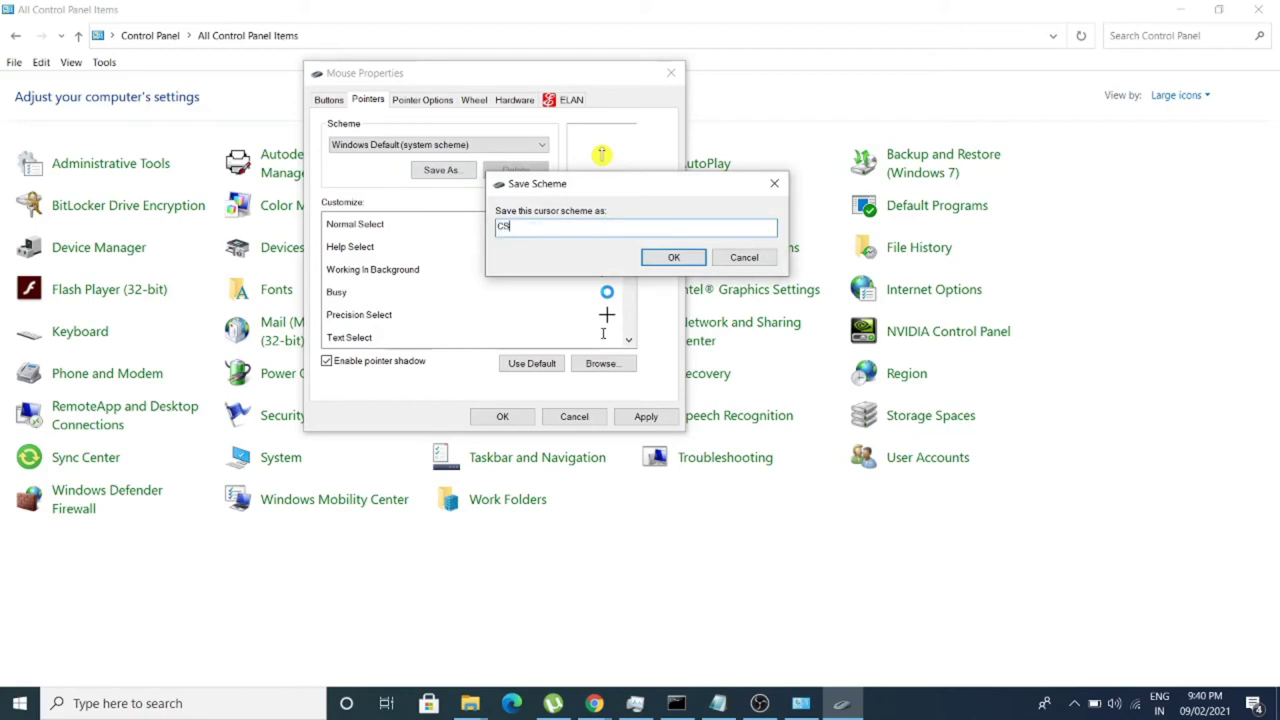
click(674, 258)
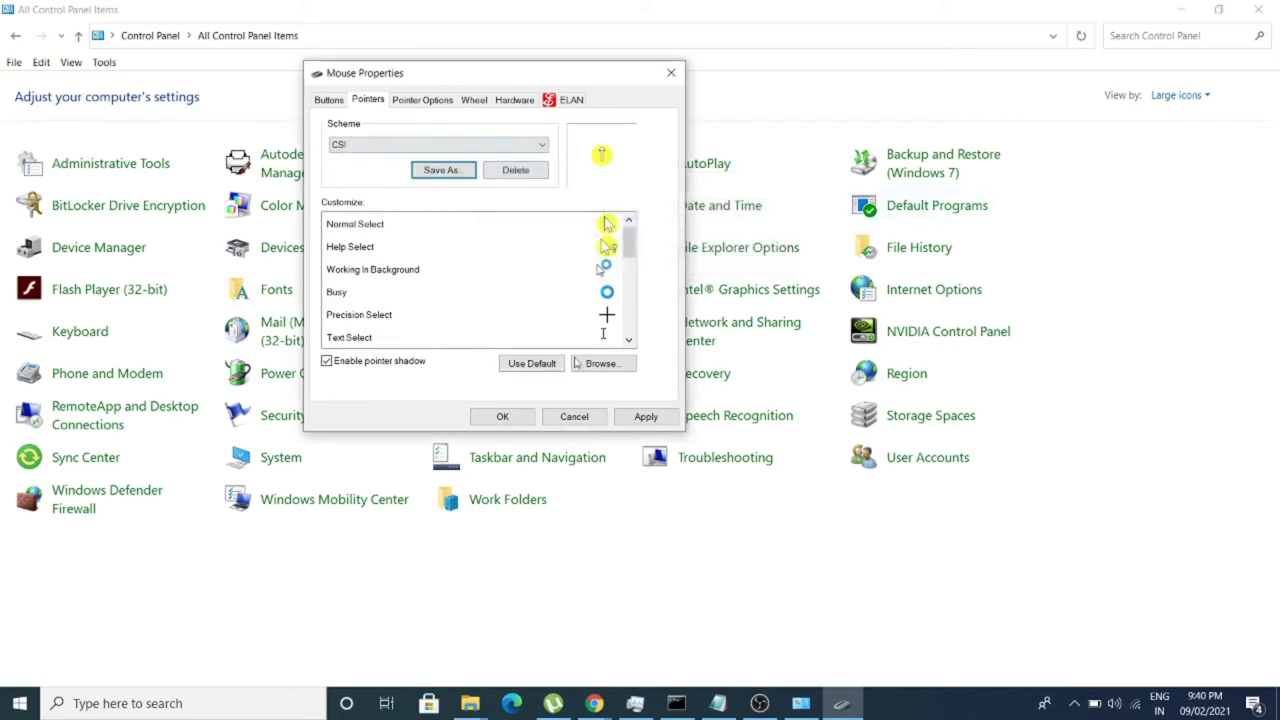
click(646, 416)
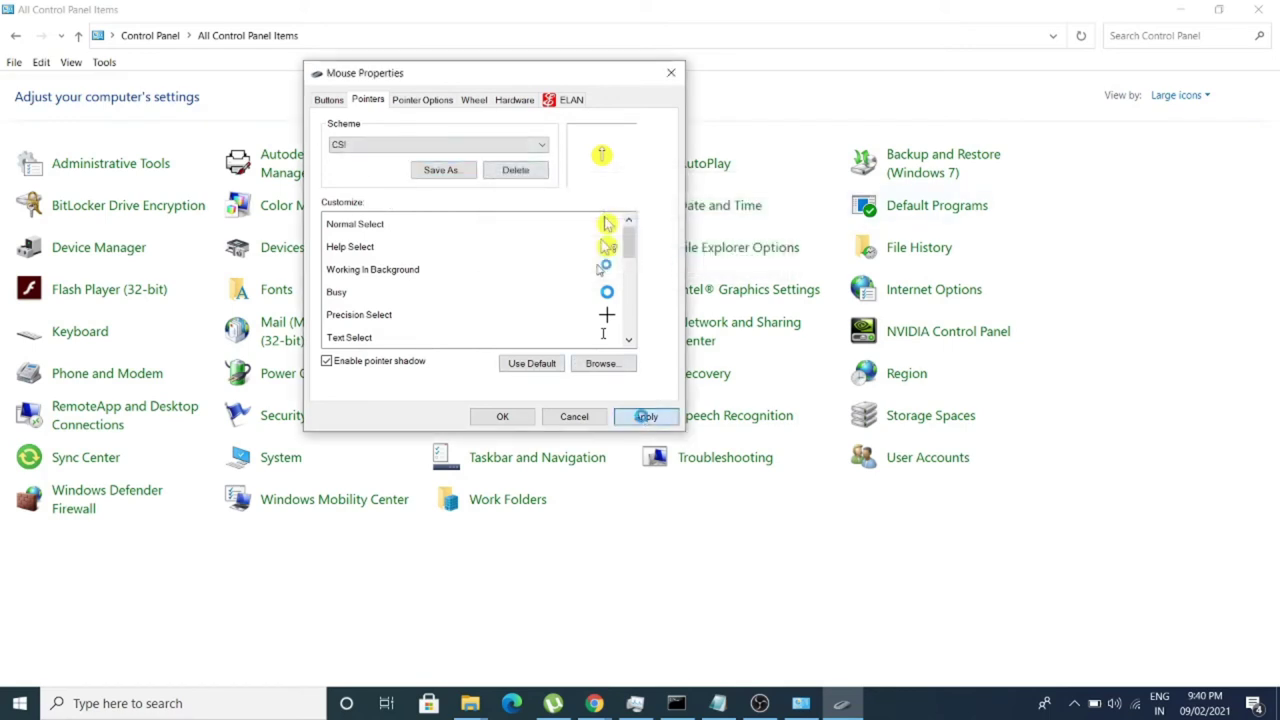
click(504, 417)
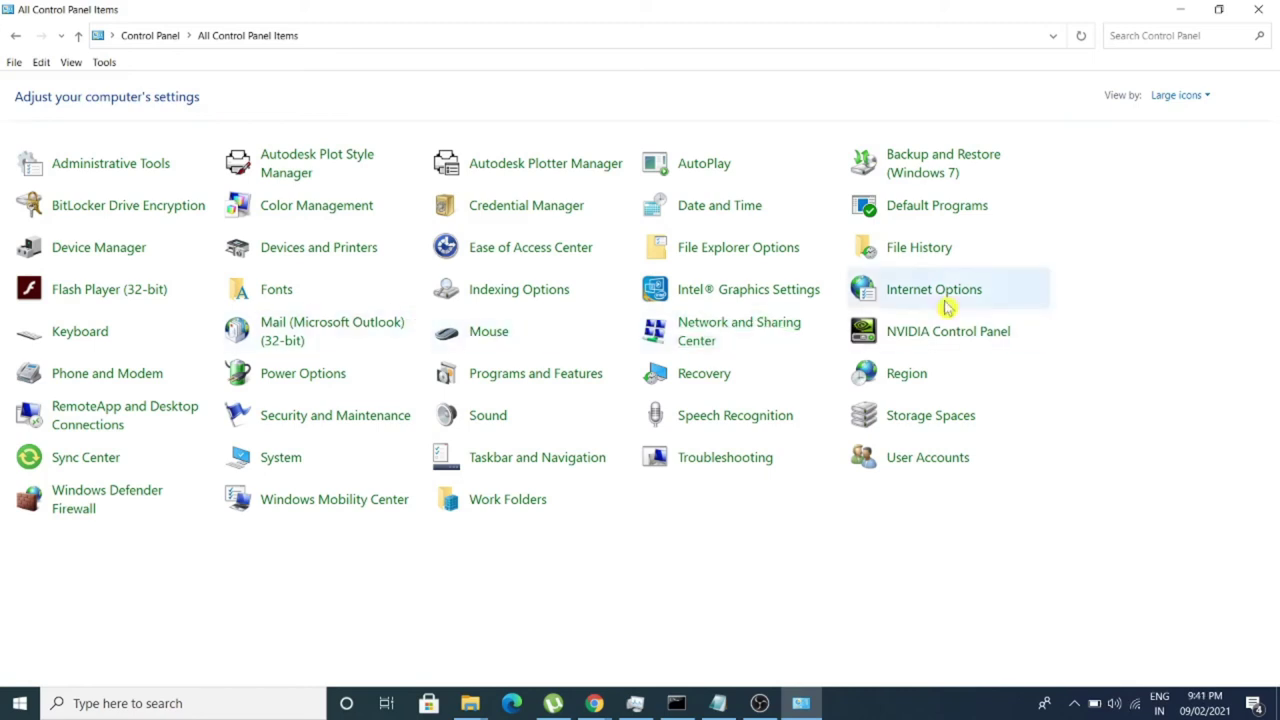
Step: Reopen the mouse properties and switch the pointer scheme to Windows Default (system scheme), applying the change
click(495, 338)
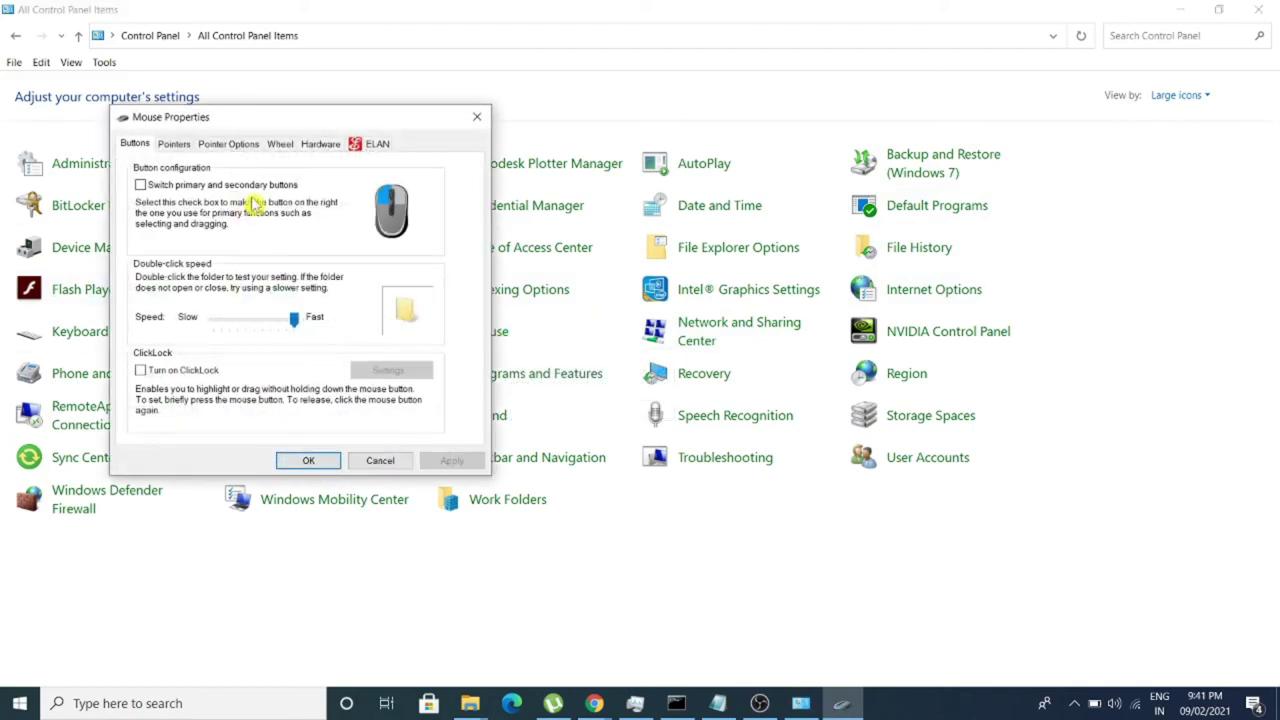
click(180, 145)
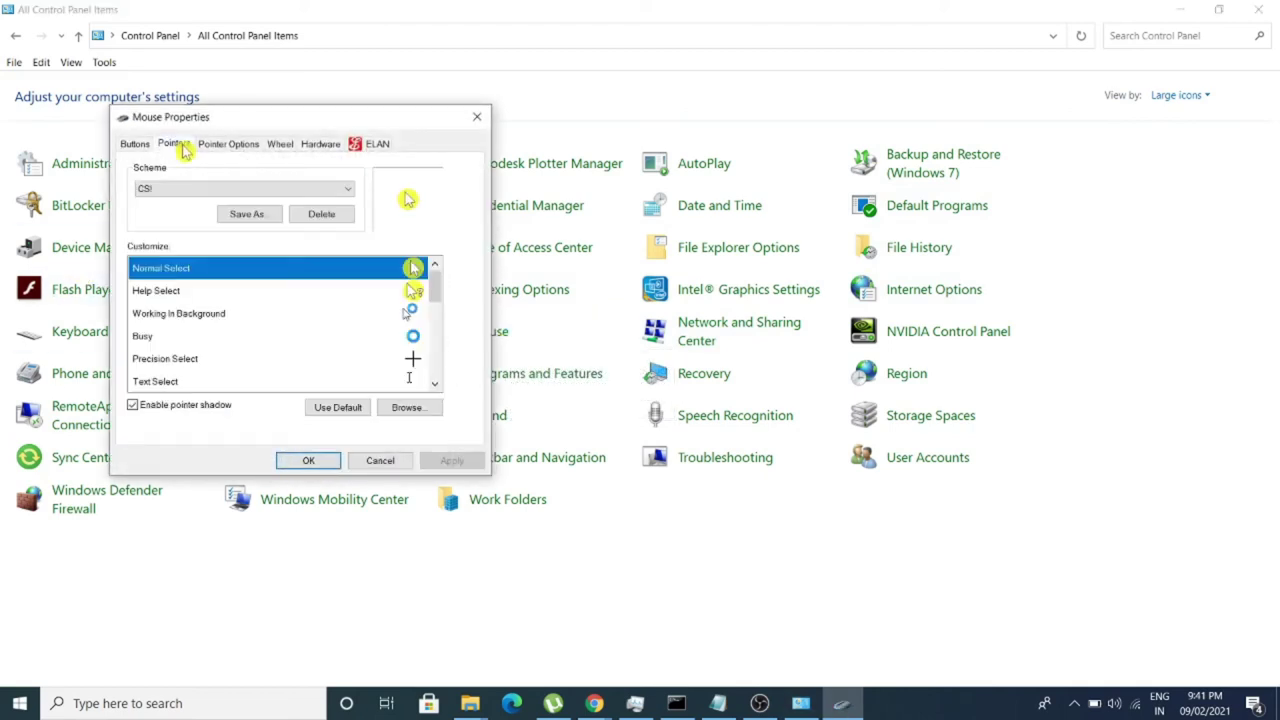
click(205, 190)
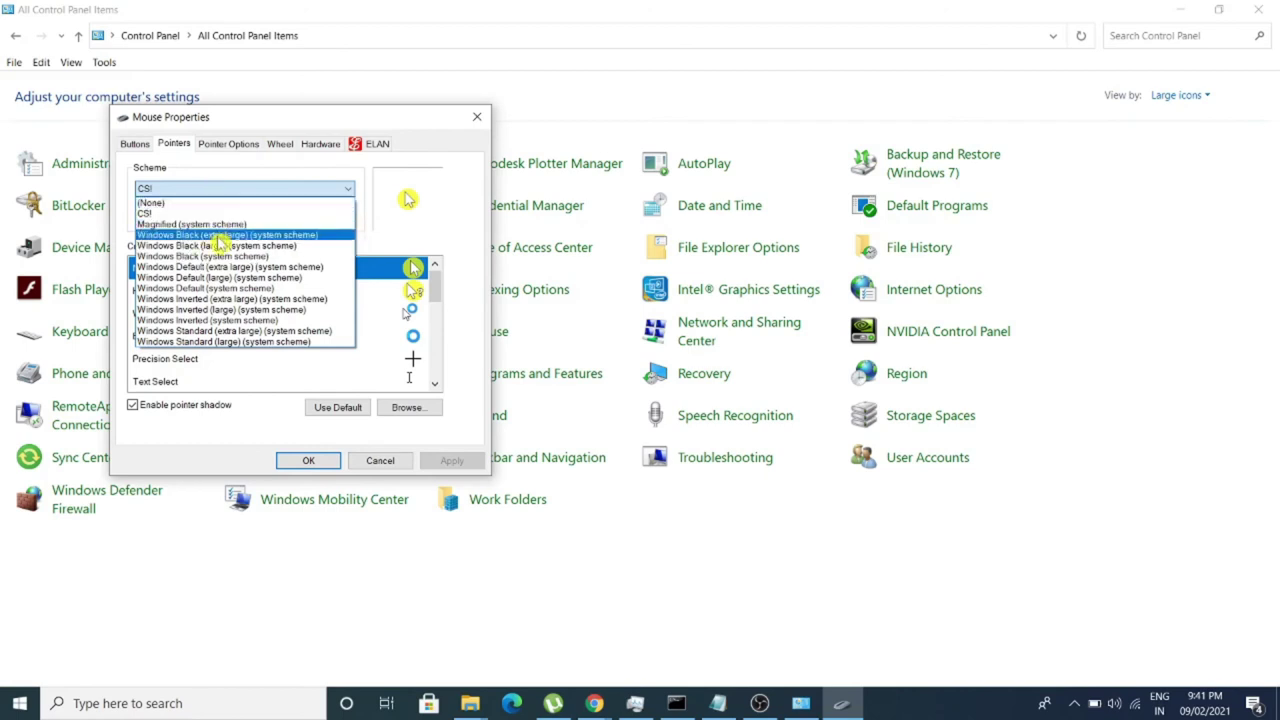
click(315, 293)
click(455, 462)
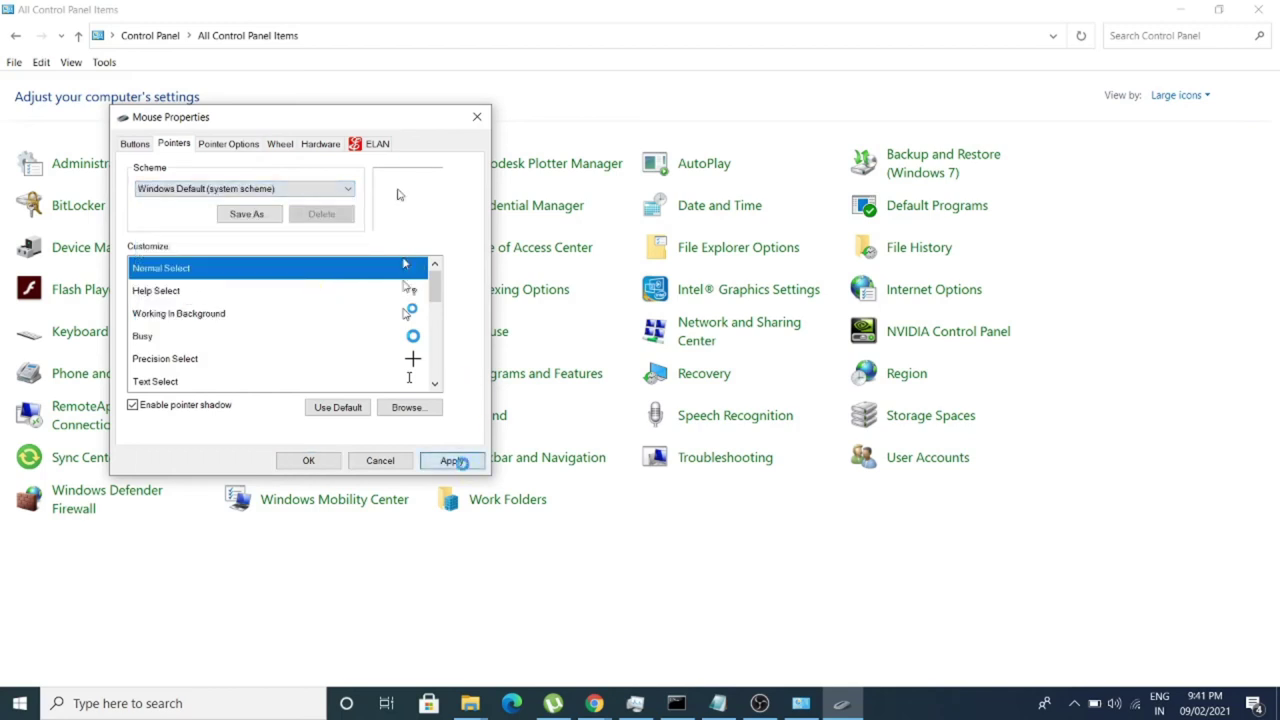
click(300, 462)
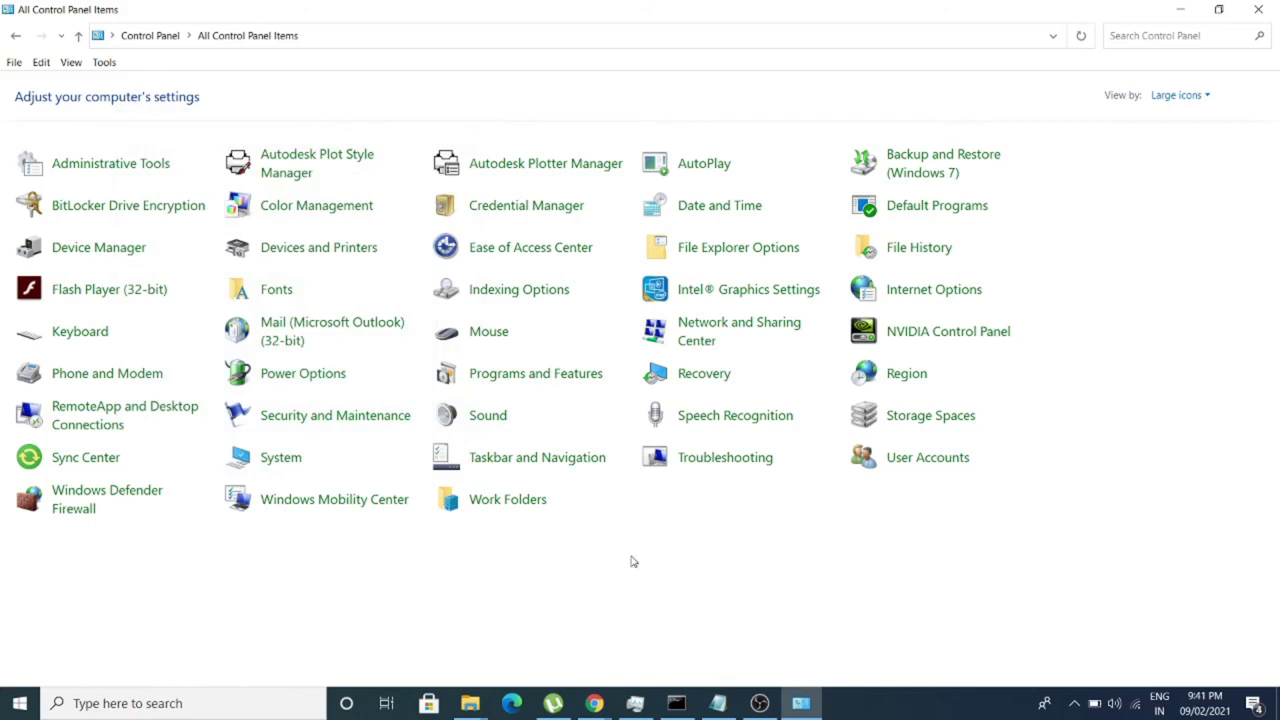
Step: Create a desktop shortcut for the Mouse control panel item and minimize the Control Panel window
right_click(489, 338)
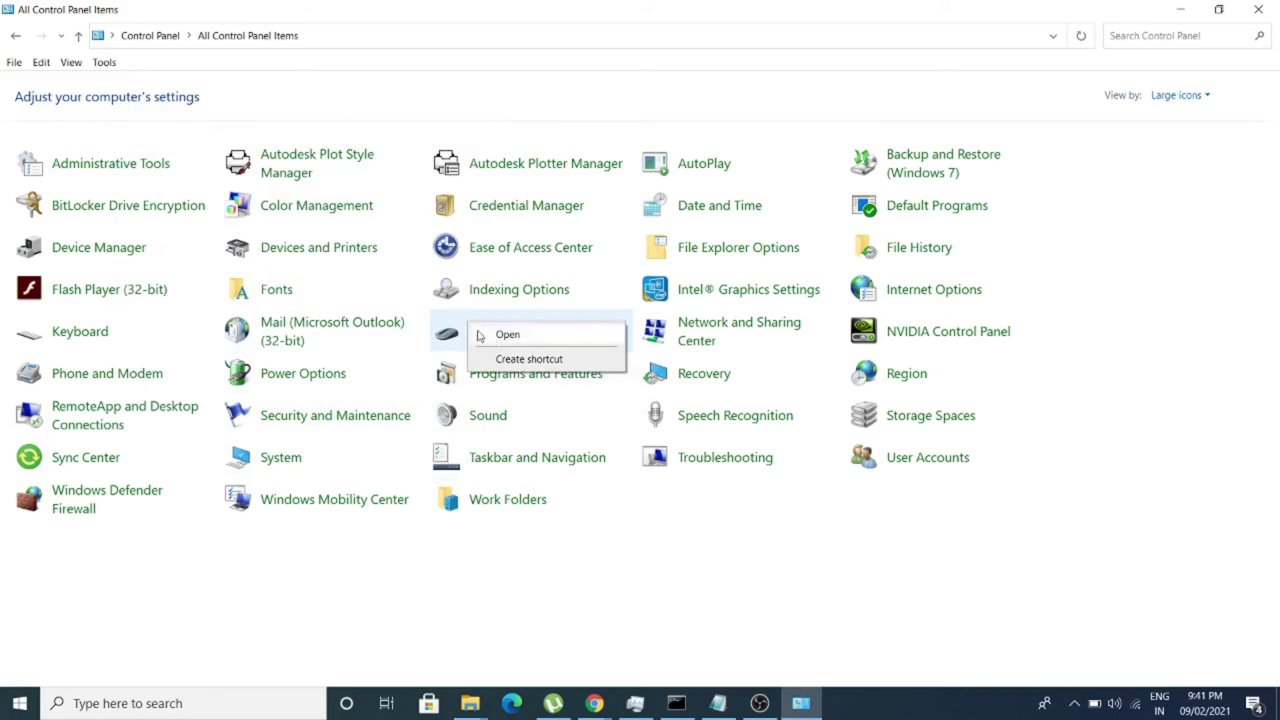
click(497, 615)
right_click(491, 334)
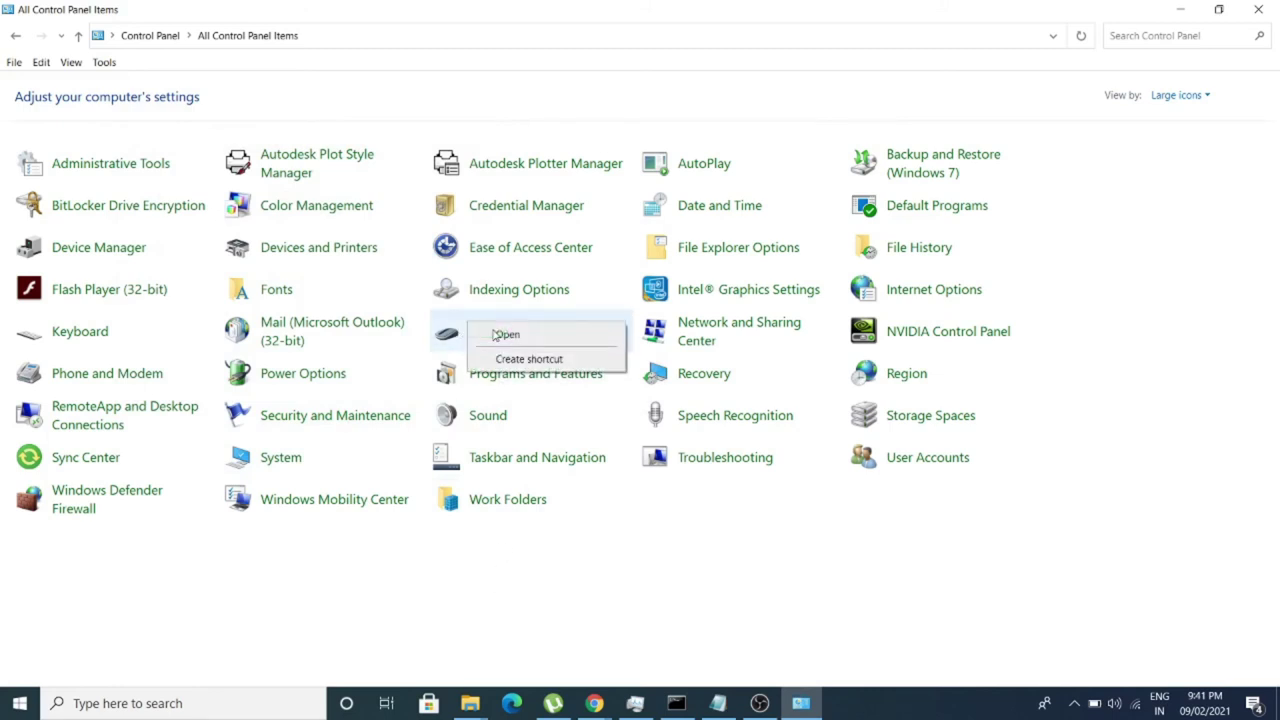
click(524, 360)
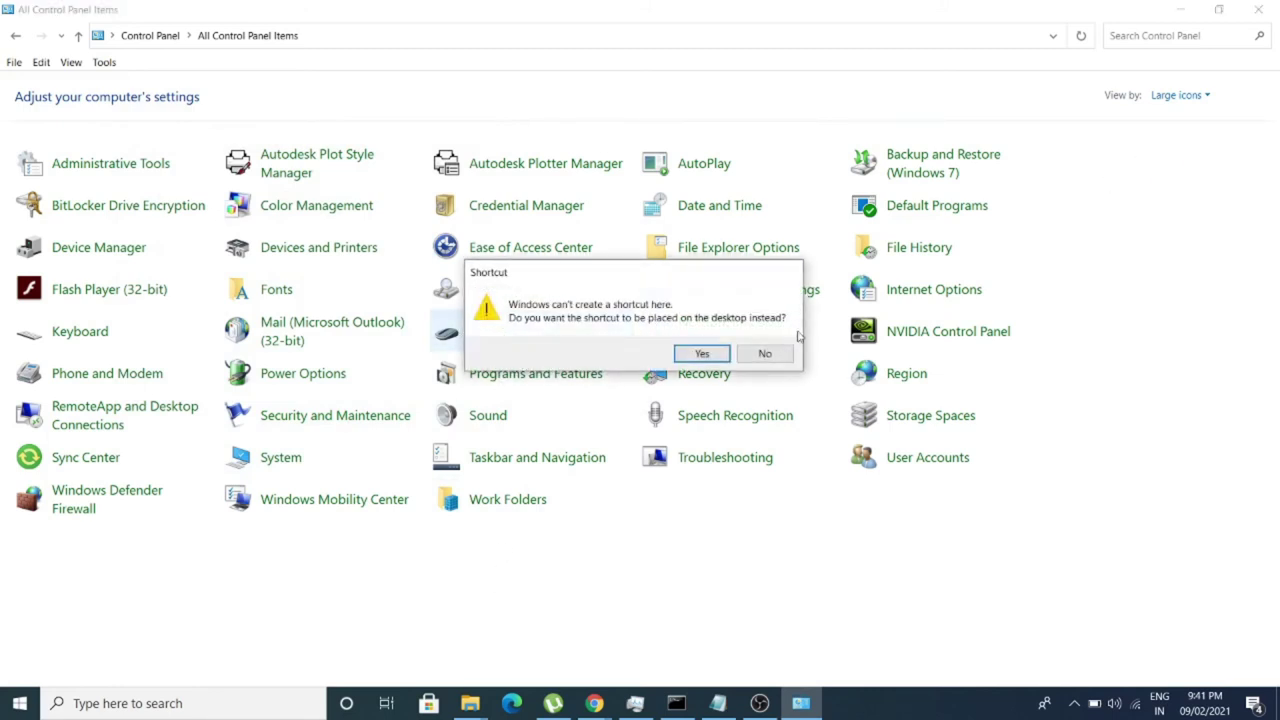
click(700, 353)
click(1180, 9)
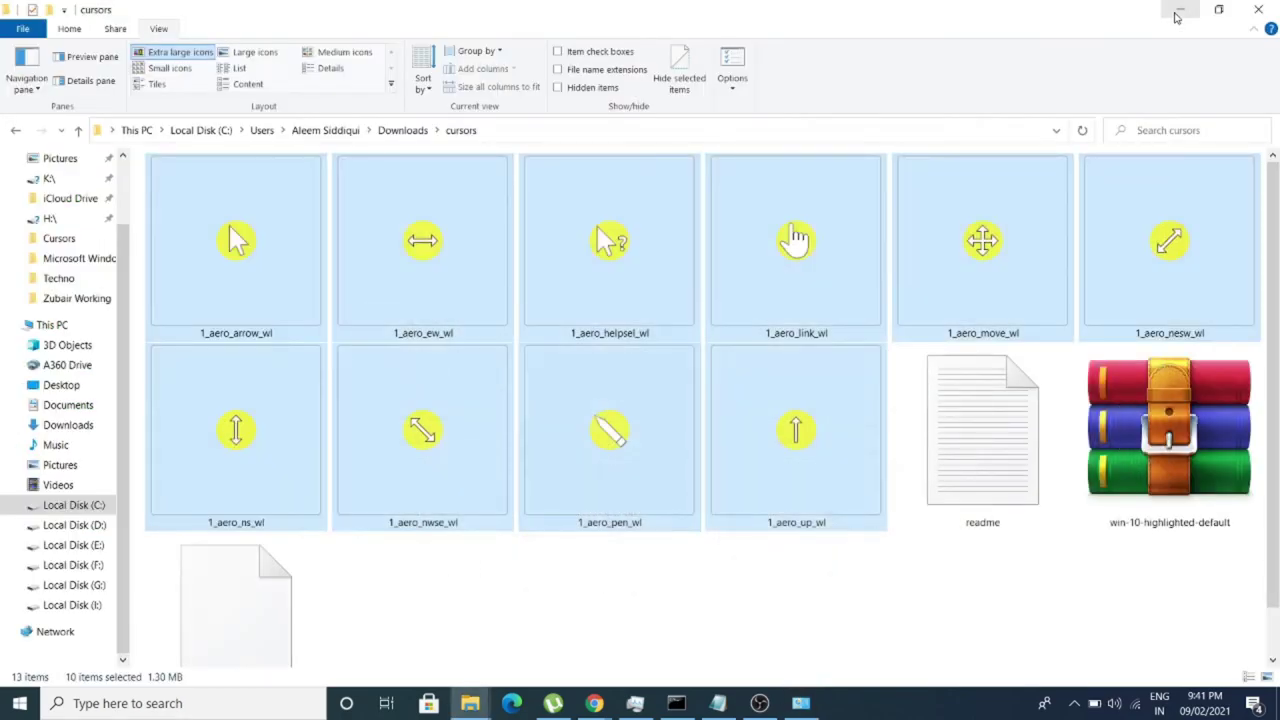